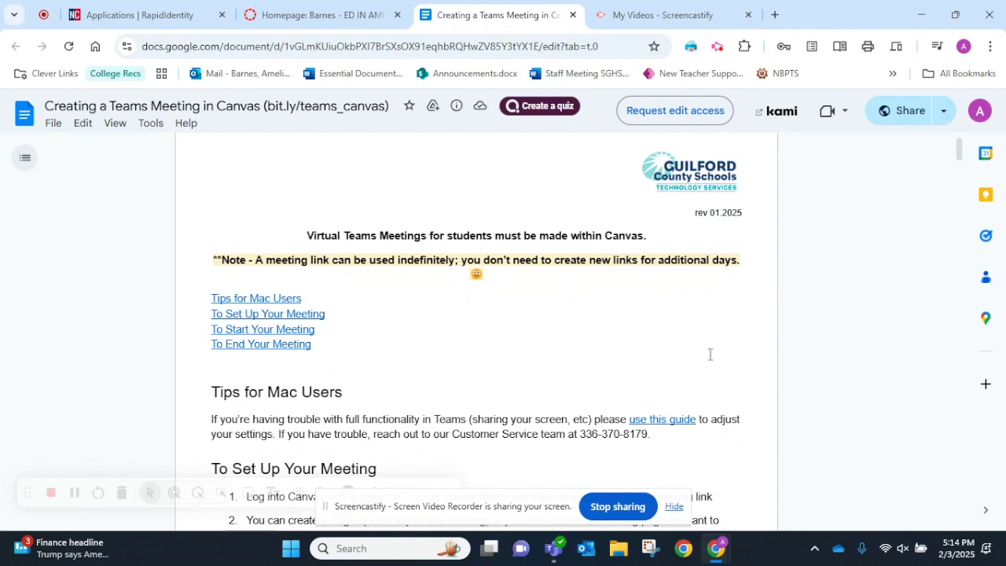
Read through the guide on creating a Teams meeting in Canvas, down to the meeting setup instructions
scroll(710, 355, "down", 1)
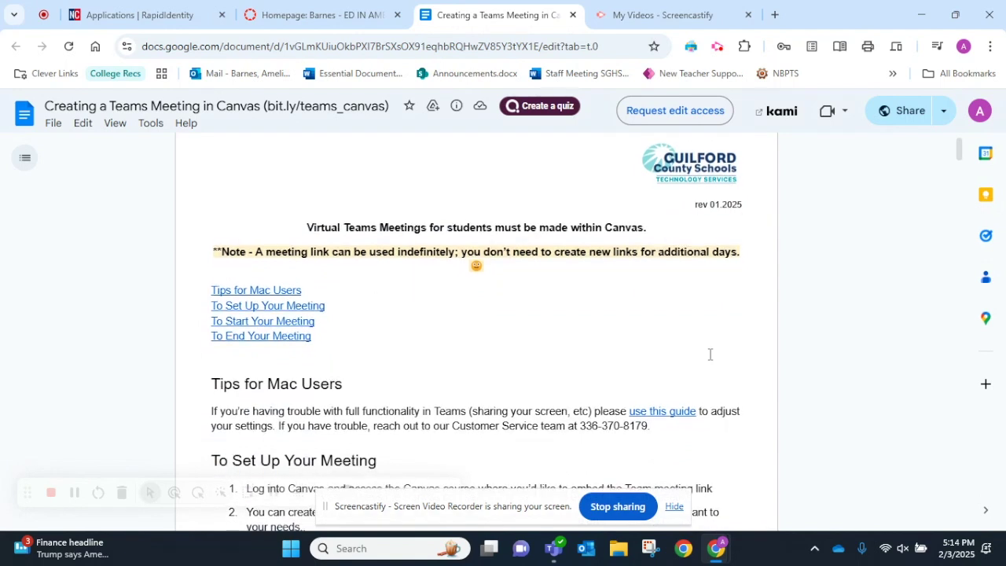
scroll(710, 352, "down", 1)
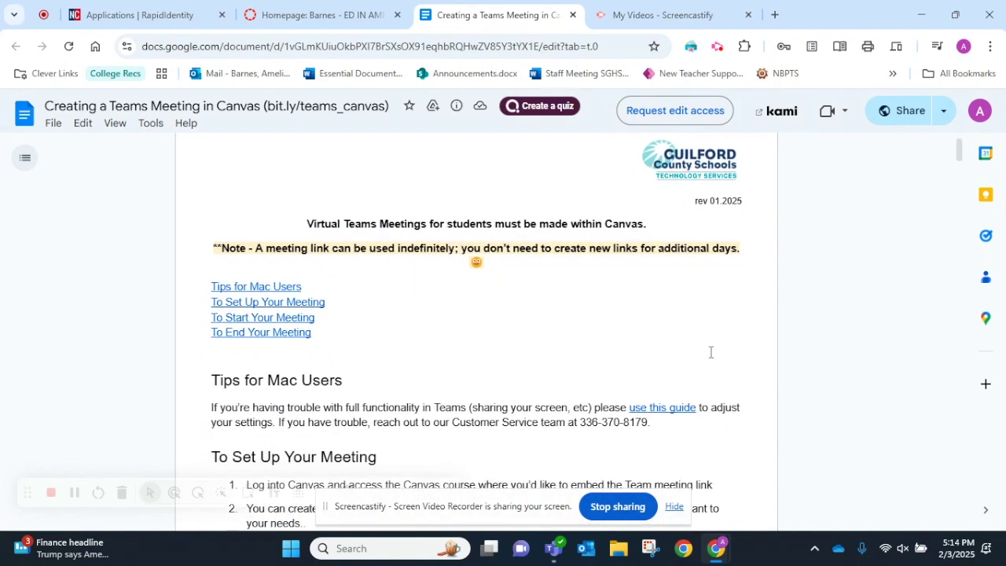
scroll(711, 352, "down", 1)
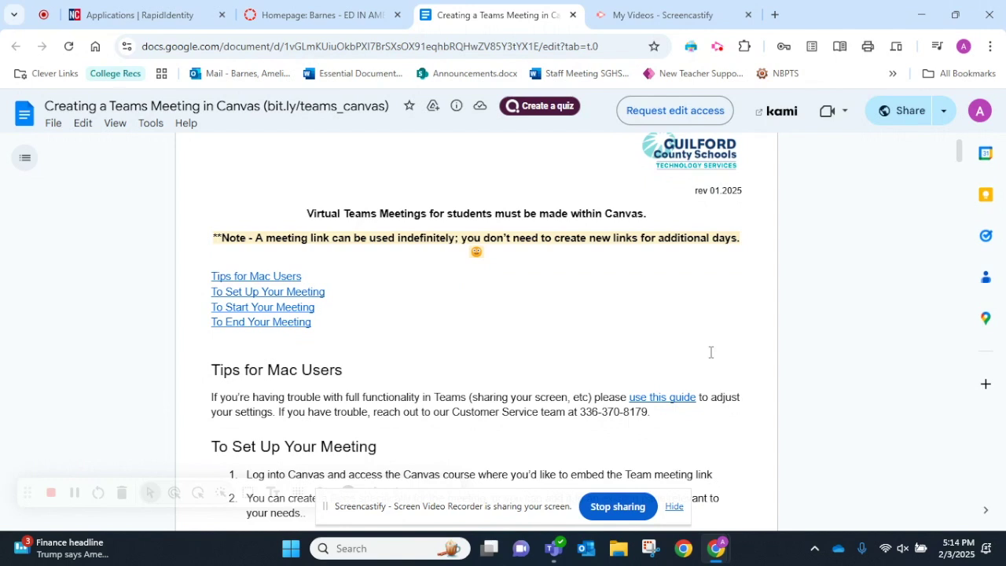
scroll(710, 352, "down", 1)
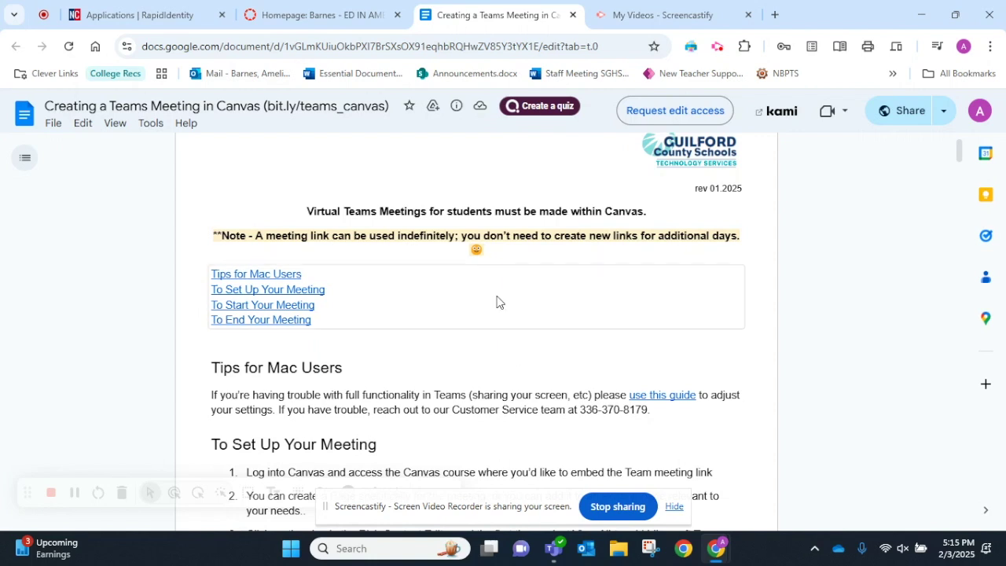
scroll(498, 296, "down", 1)
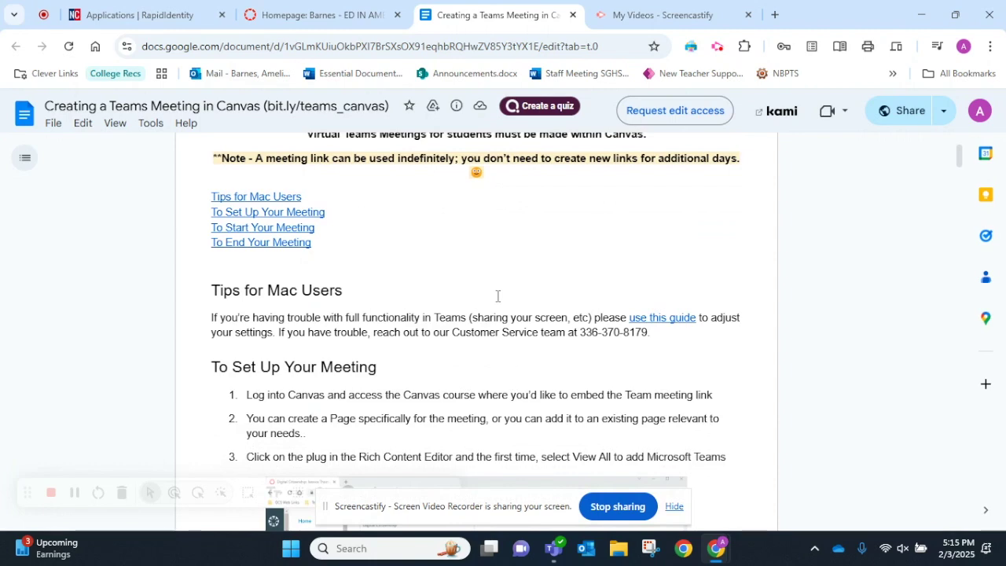
scroll(498, 294, "down", 3)
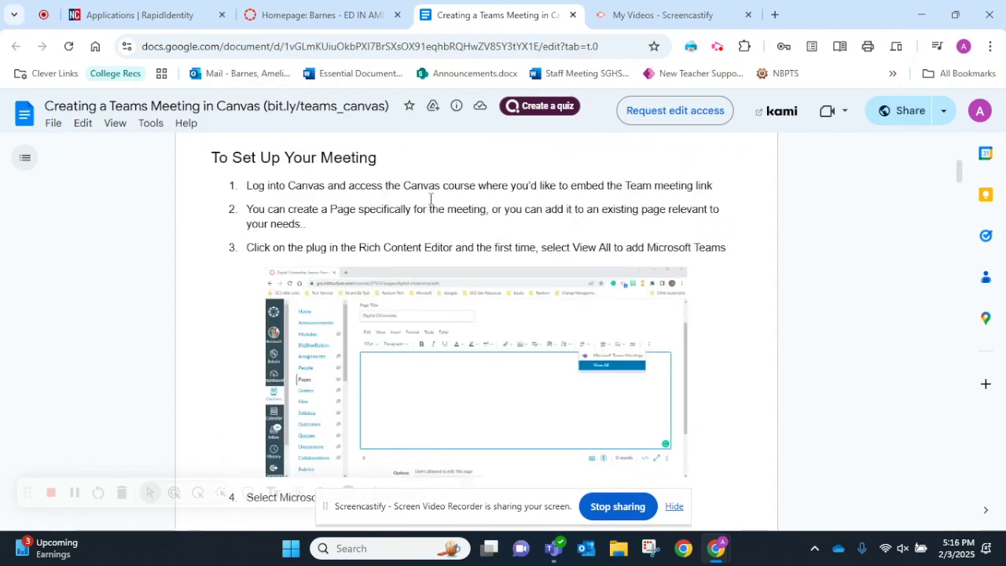
Switch to the Canvas course homepage and open the live teaching page linked from the Teams logo
left_click(281, 11)
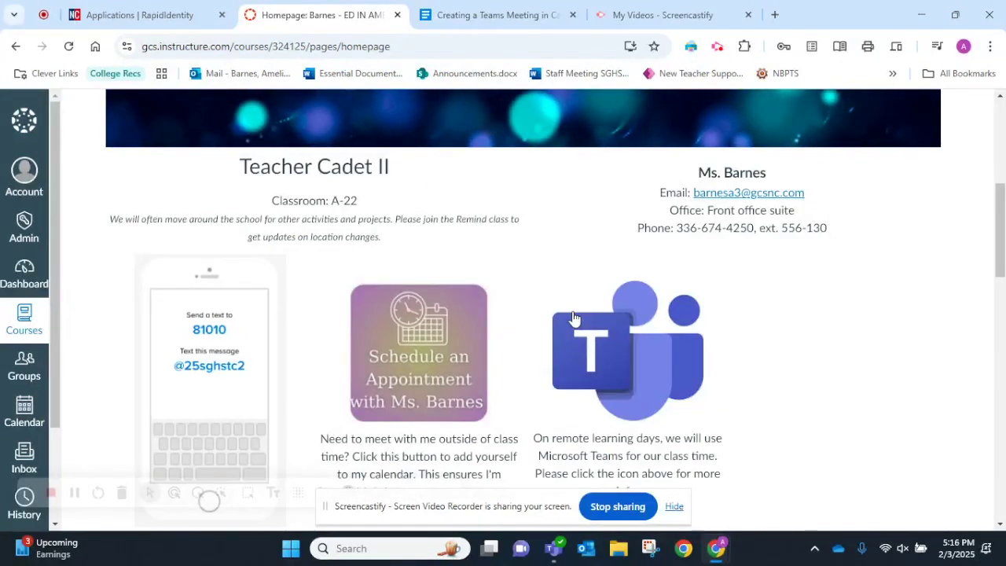
scroll(573, 317, "up", 2)
scroll(573, 317, "down", 2)
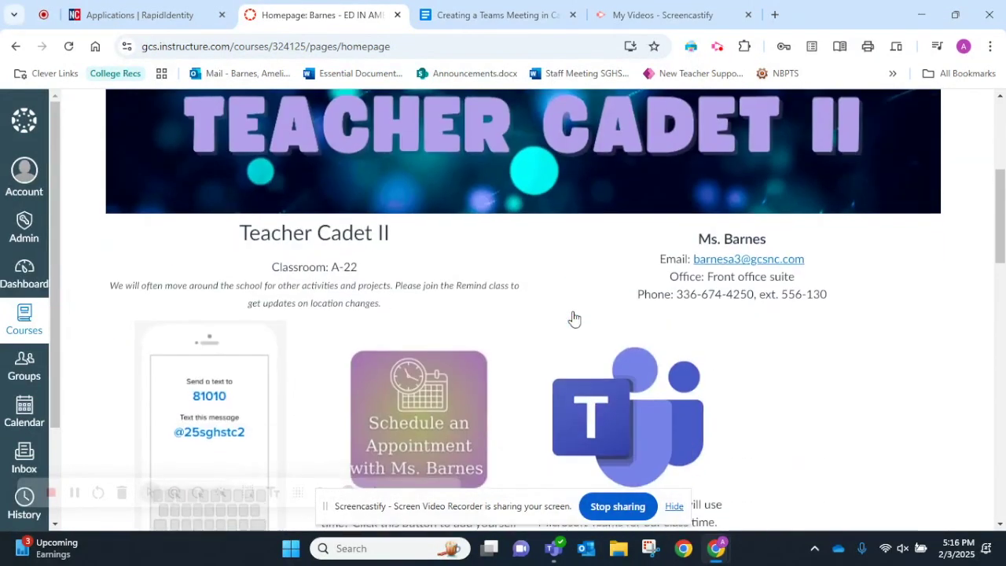
scroll(664, 392, "down", 1)
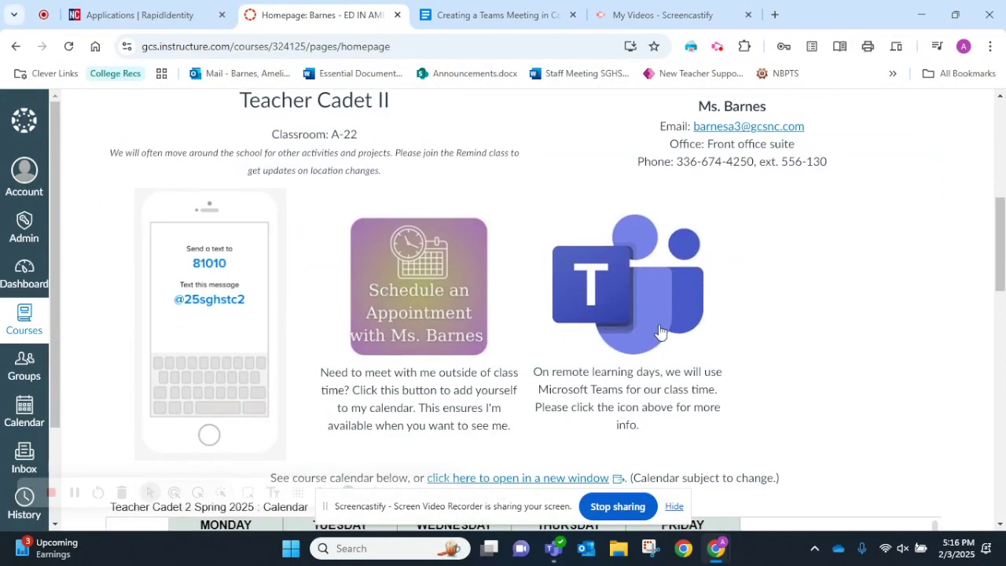
left_click(646, 283)
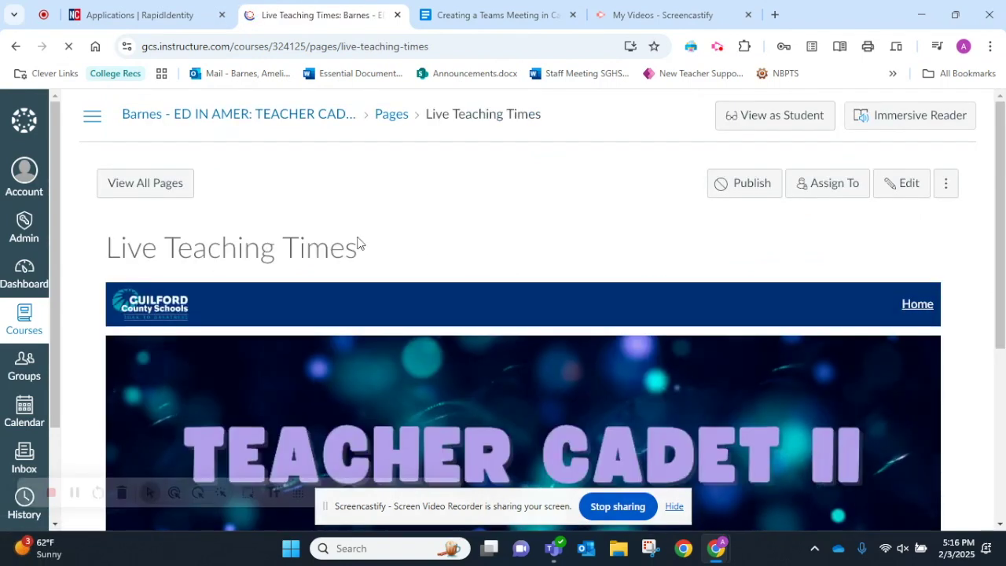
Open the Live Teaching Times page for editing and place the cursor in the empty Log-In Details cell of the February row
scroll(340, 249, "down", 4)
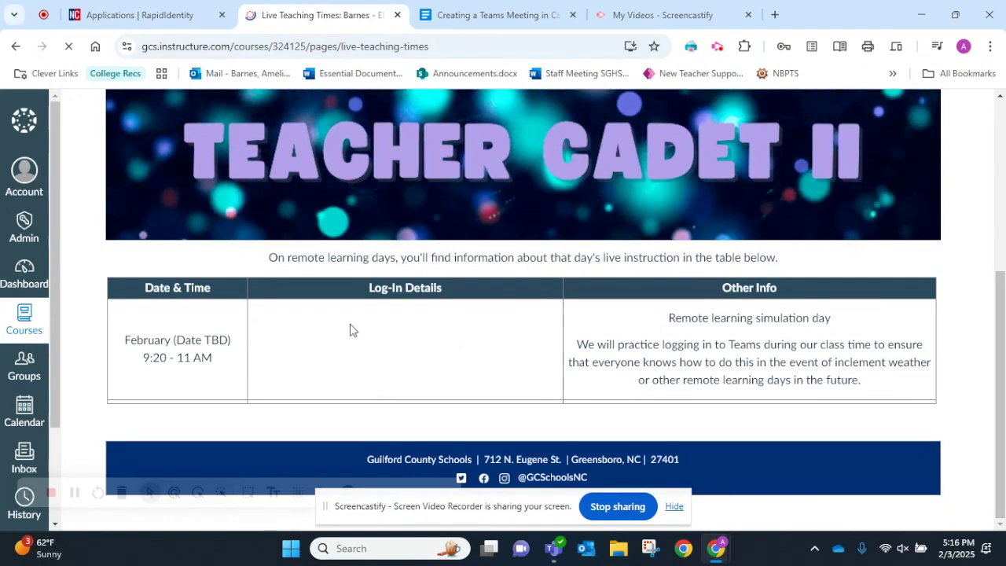
scroll(429, 323, "up", 2)
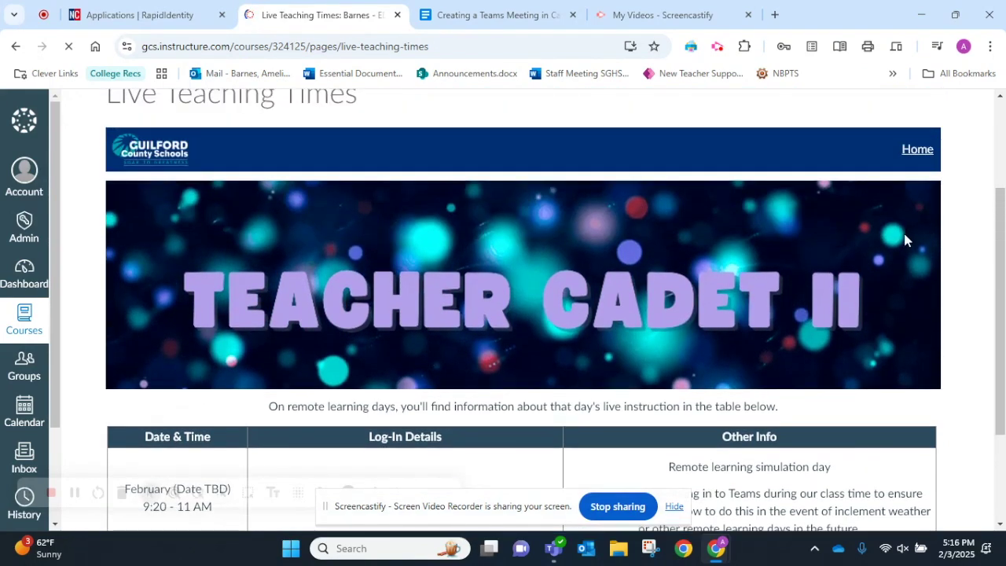
scroll(905, 240, "up", 2)
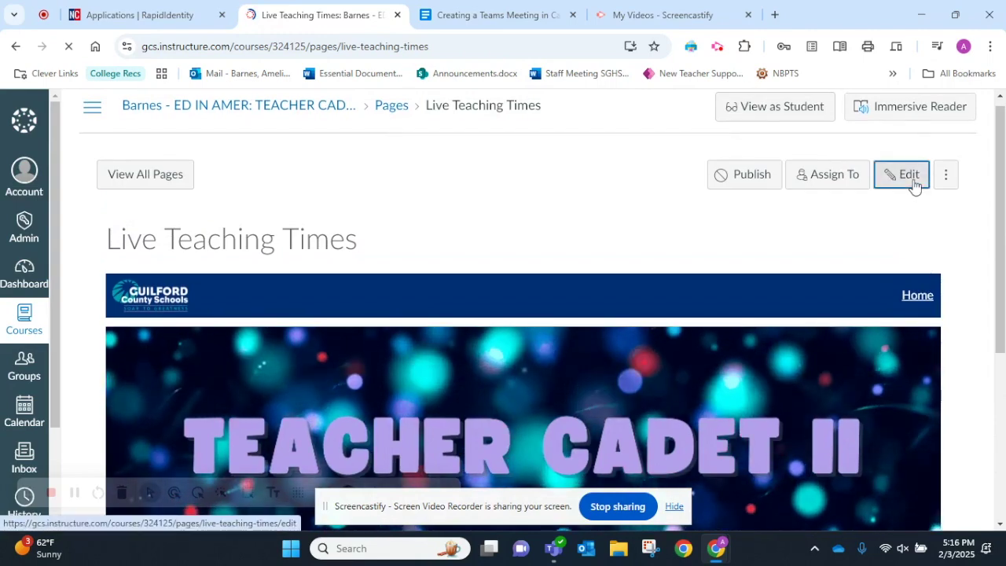
left_click(908, 175)
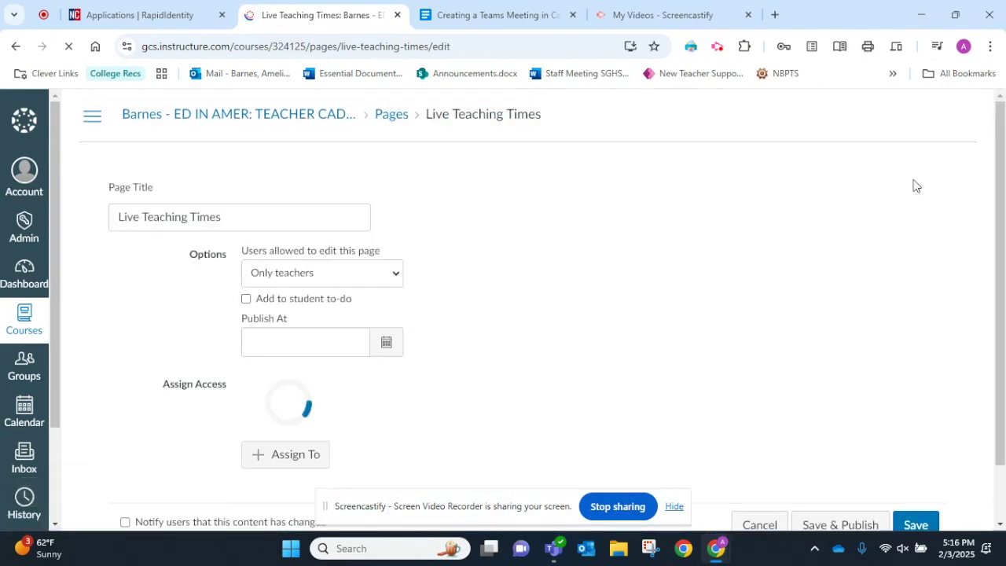
scroll(916, 186, "down", 1)
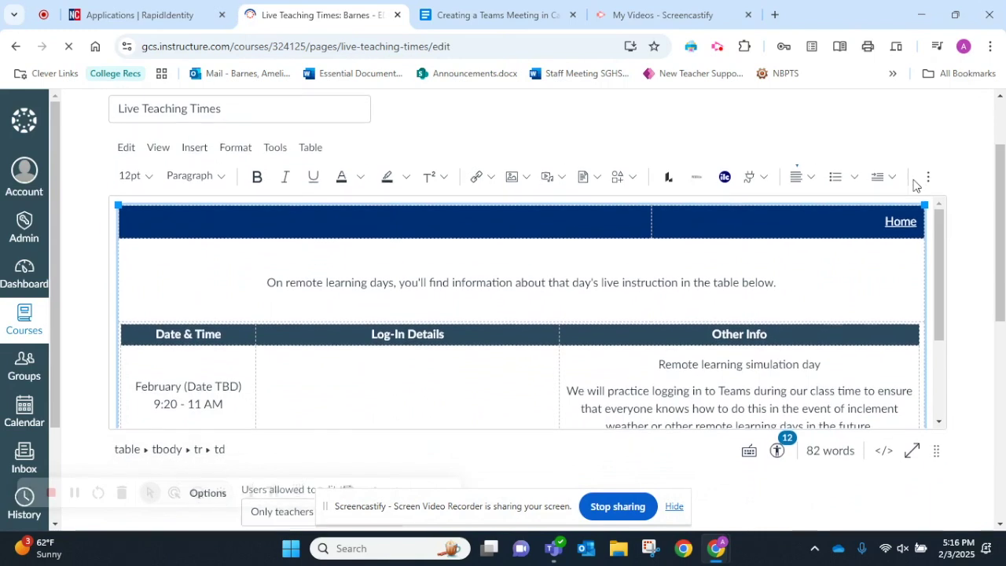
scroll(961, 188, "down", 1)
scroll(642, 197, "down", 5)
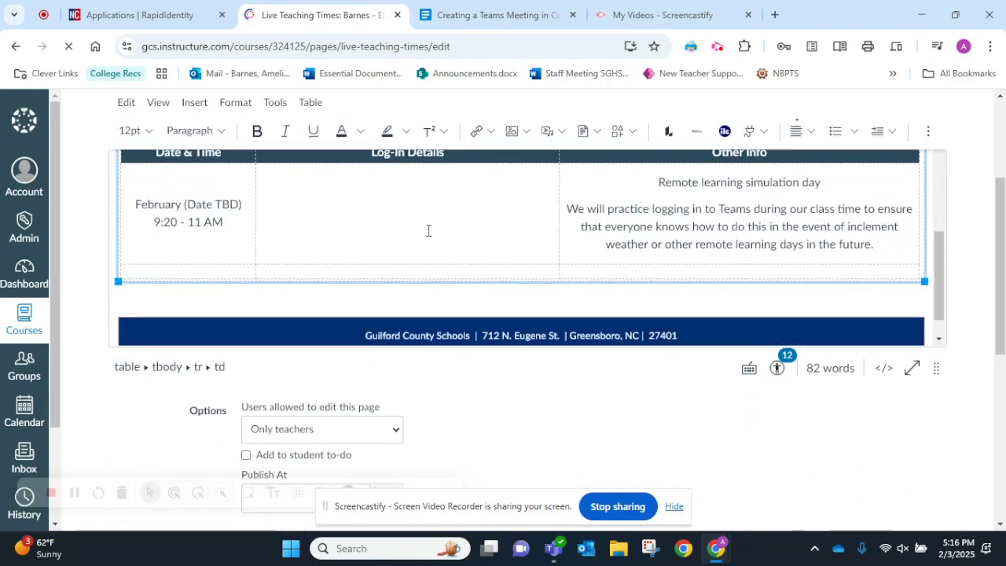
left_click(429, 231)
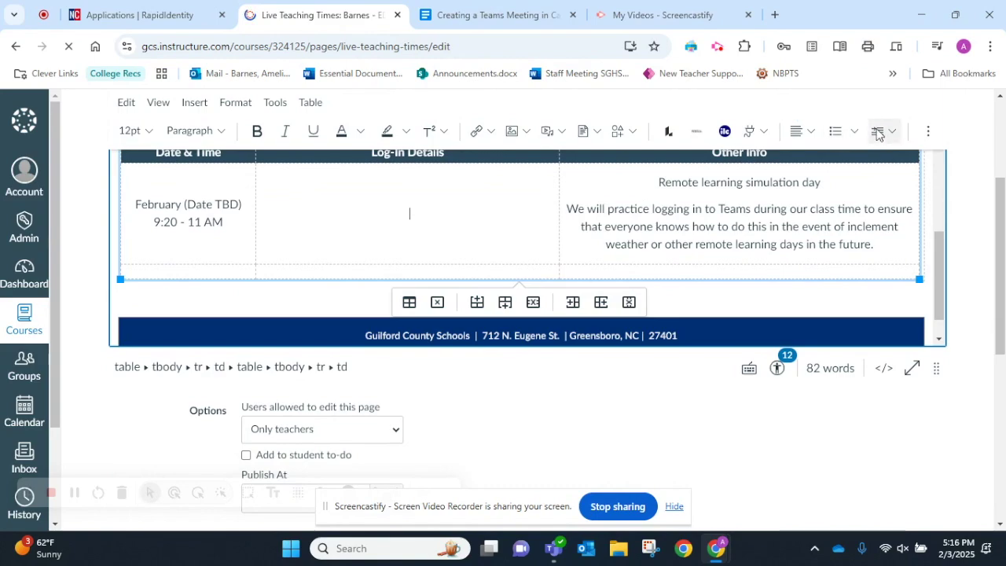
Launch Microsoft Teams Meetings from the editor's full list of apps
left_click(928, 130)
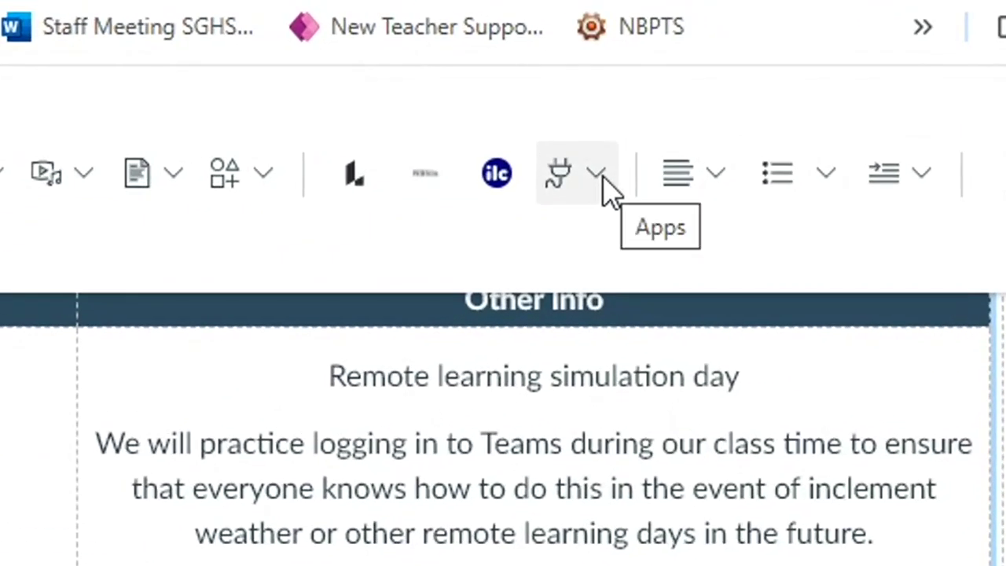
left_click(593, 179)
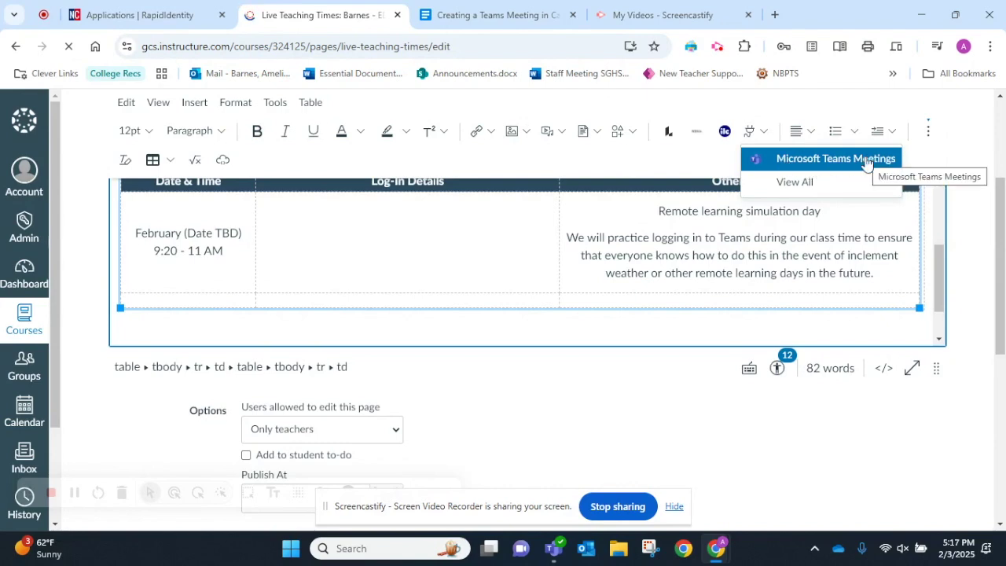
left_click(795, 183)
scroll(468, 326, "down", 5)
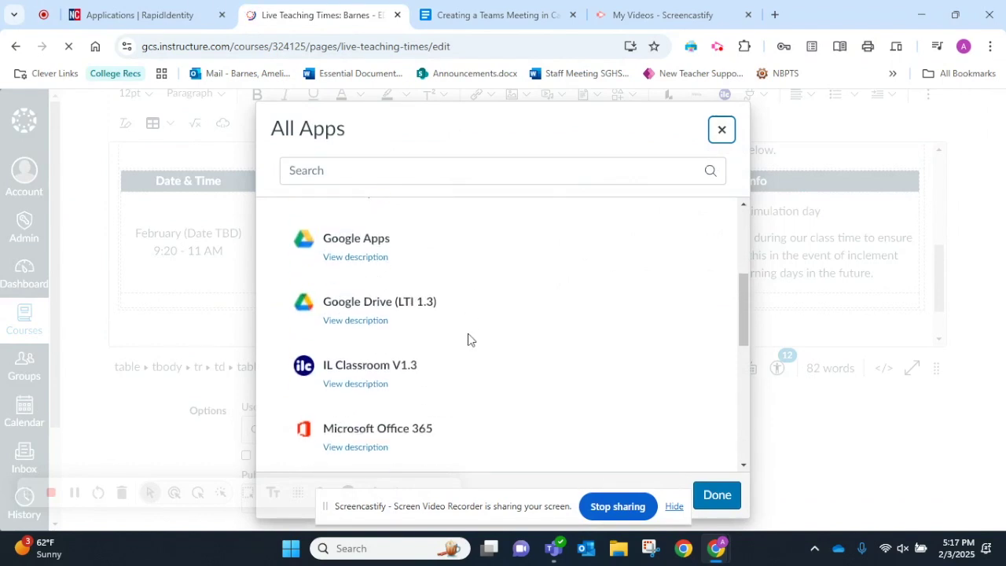
scroll(468, 339, "down", 5)
scroll(468, 339, "up", 3)
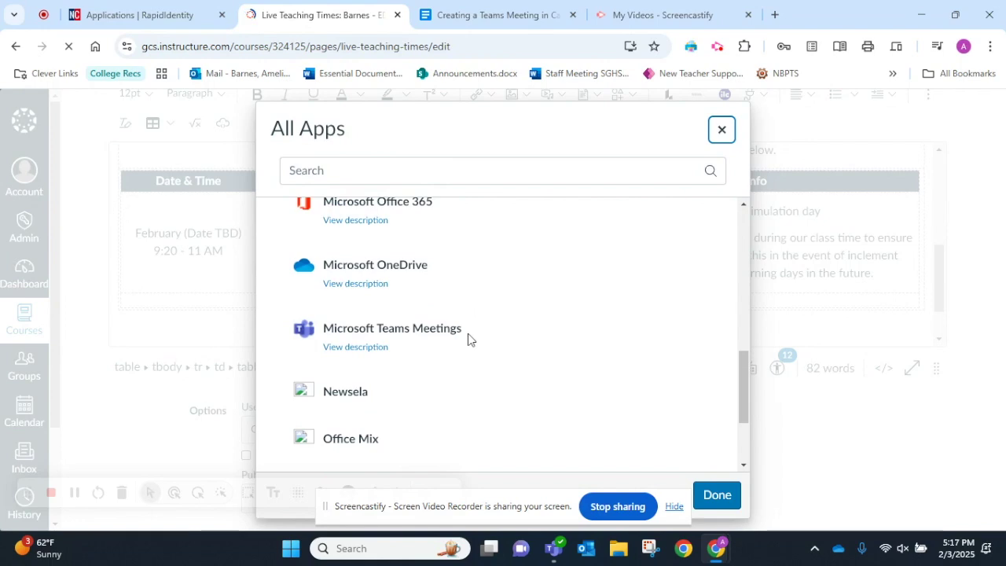
left_click(367, 328)
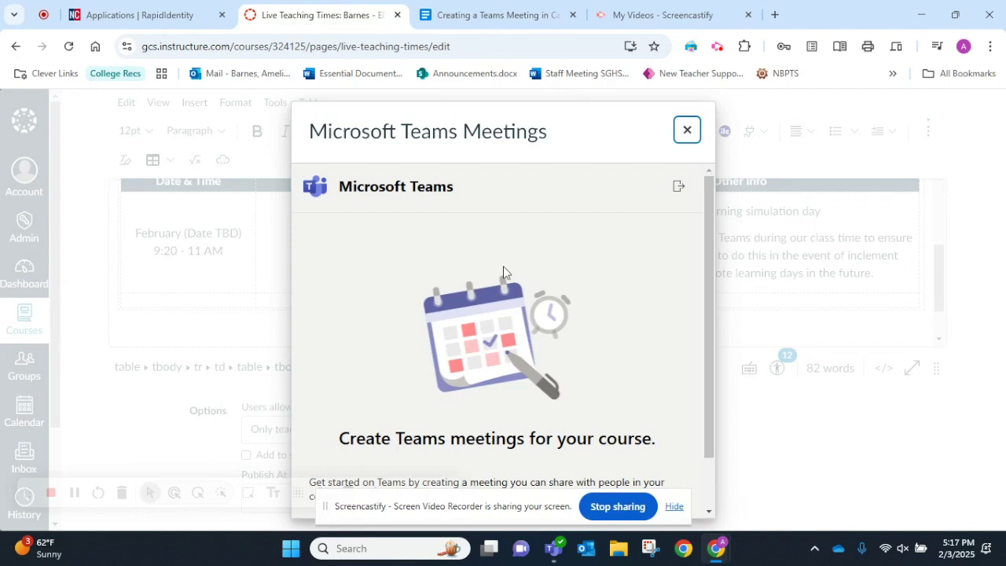
Start a new Teams meeting link and title it "Remote Simulation Day"
scroll(503, 266, "down", 1)
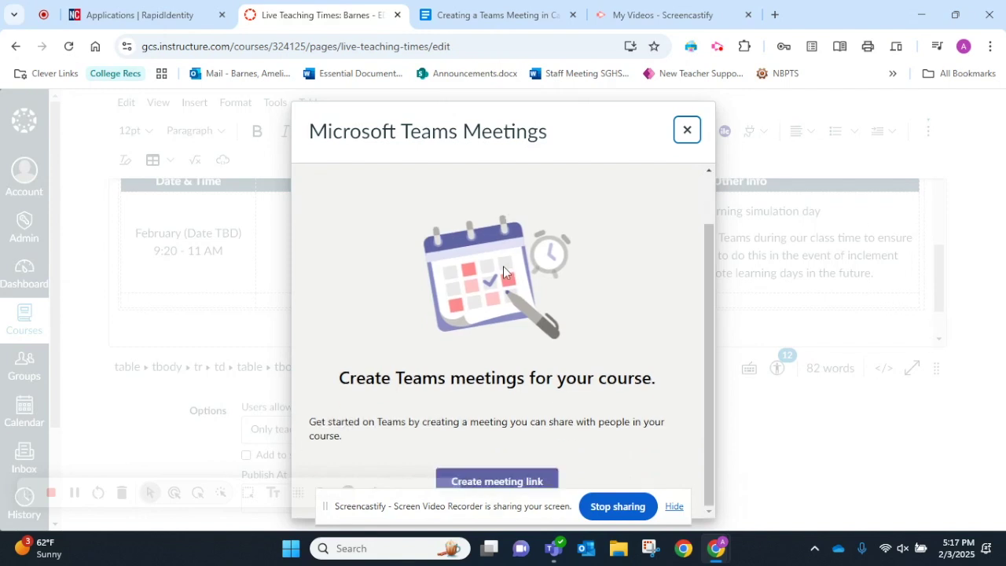
left_click(521, 479)
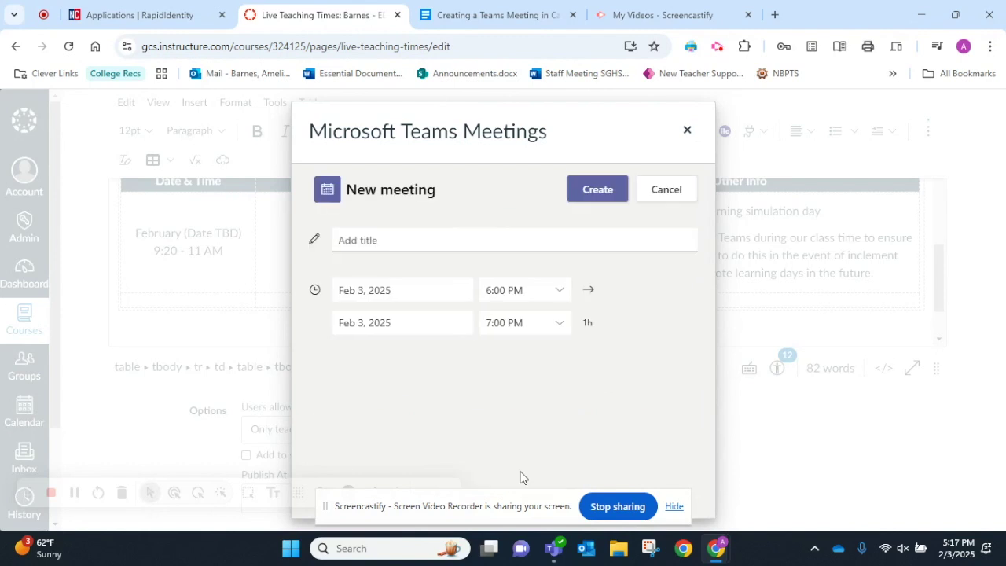
left_click(394, 236)
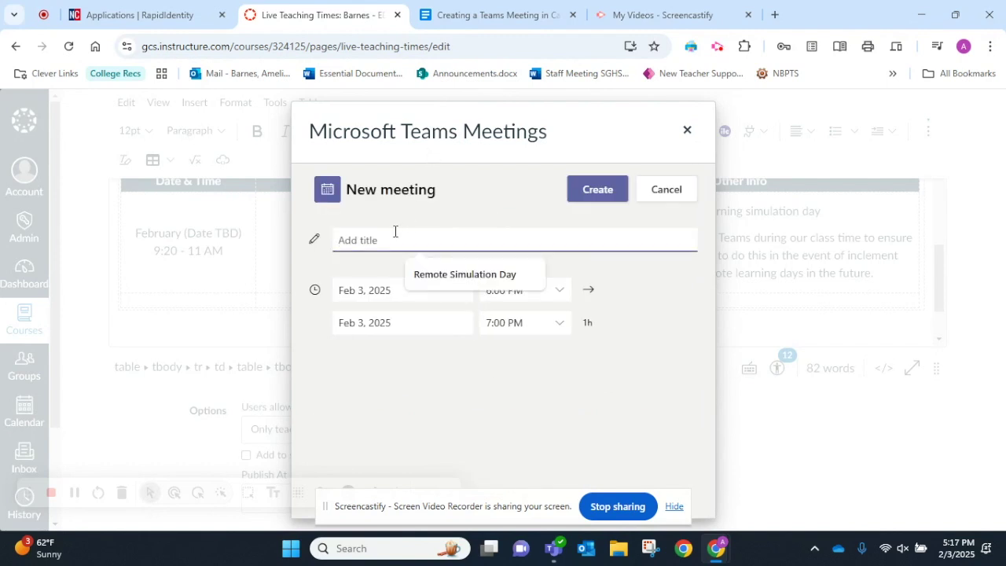
left_click(430, 279)
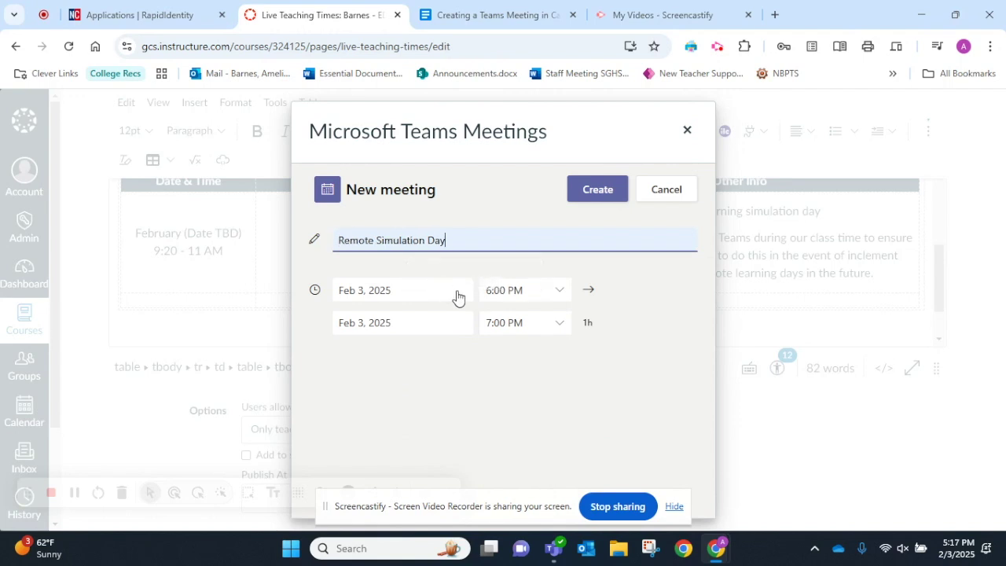
Schedule the meeting for February 13, 2025, from 9:00 AM to 11:00 AM, and create it
left_click(407, 291)
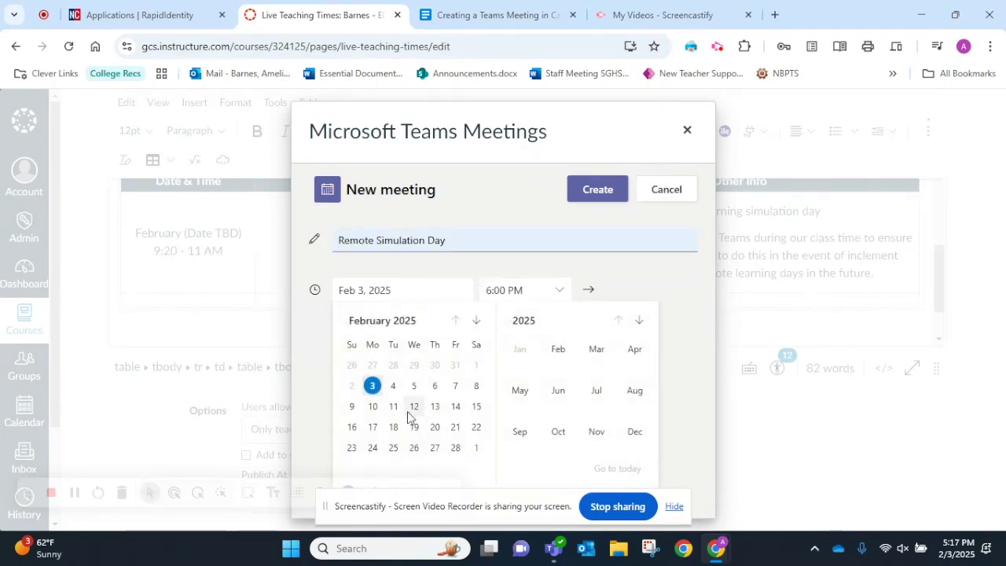
left_click(435, 407)
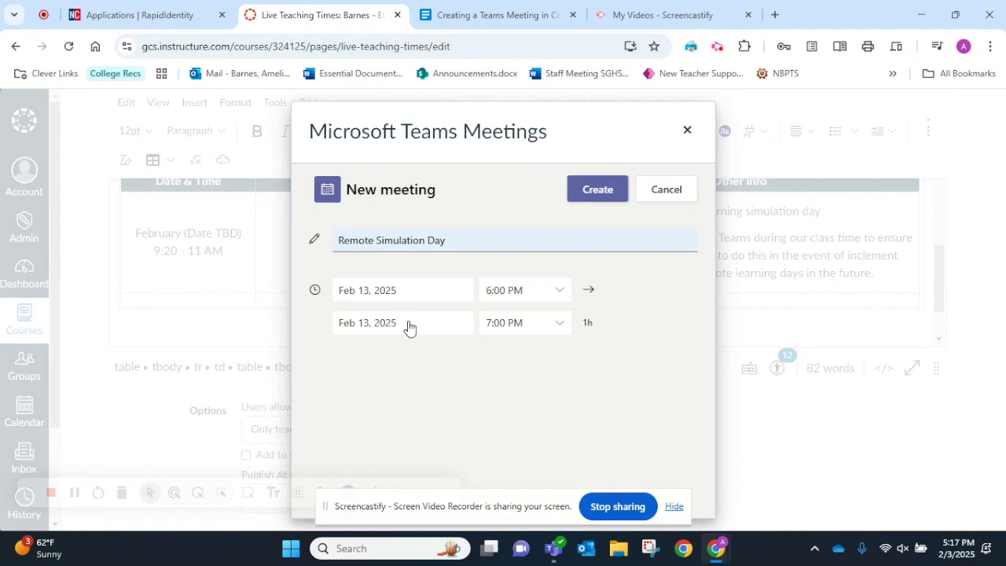
left_click(562, 287)
left_click(584, 205)
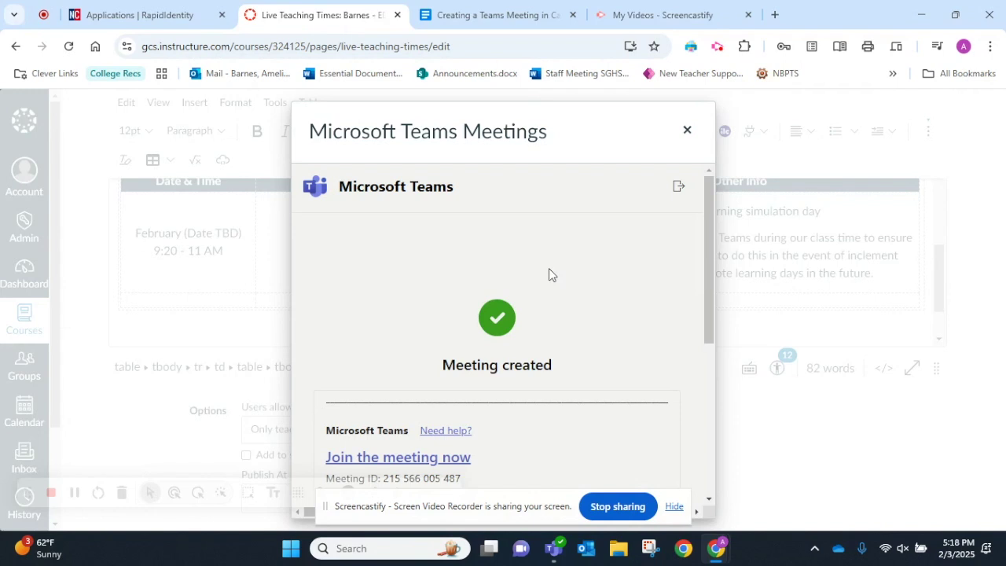
Look over the created meeting's join details and open its meeting options
scroll(548, 274, "down", 1)
scroll(477, 313, "down", 2)
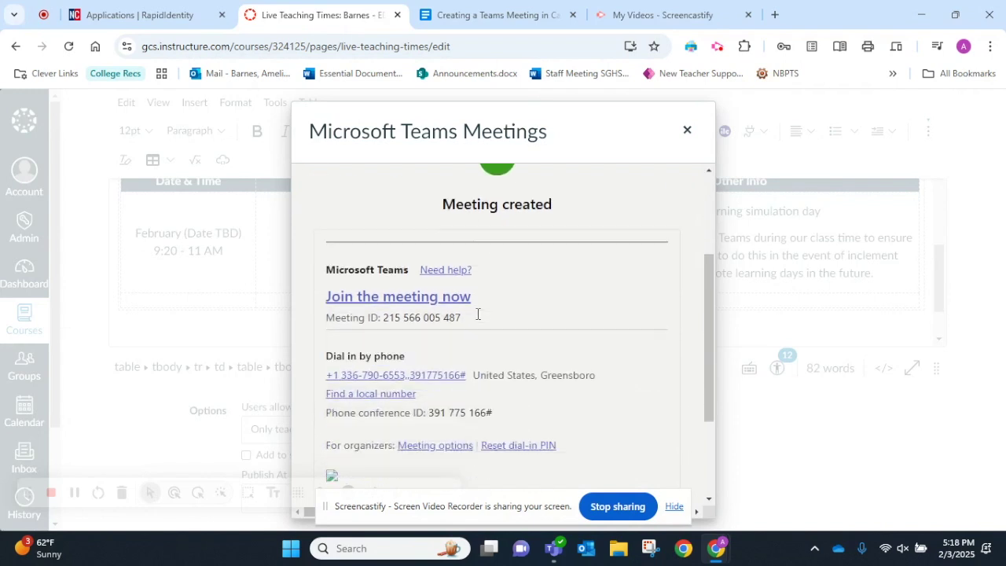
scroll(469, 413, "down", 1)
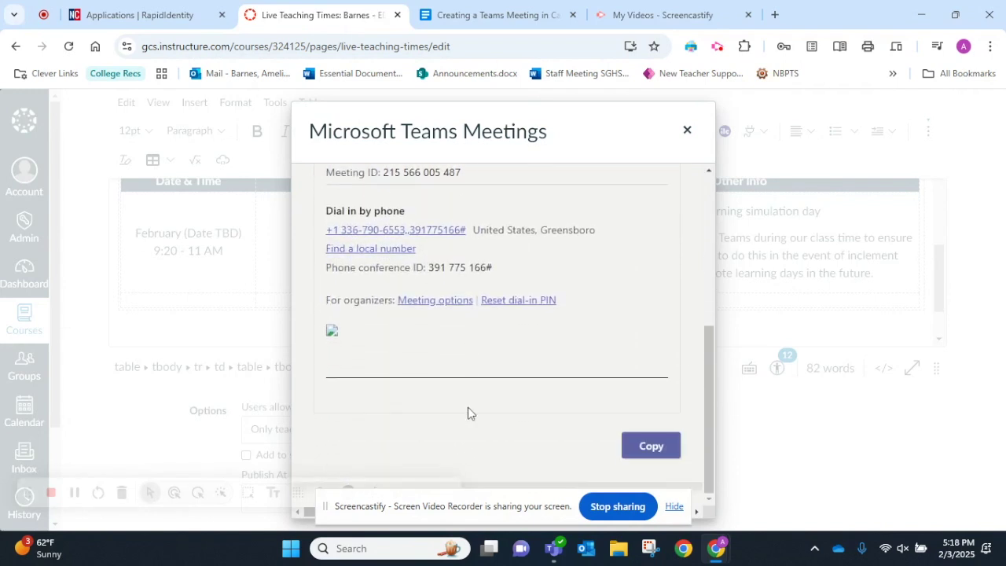
left_click(442, 305)
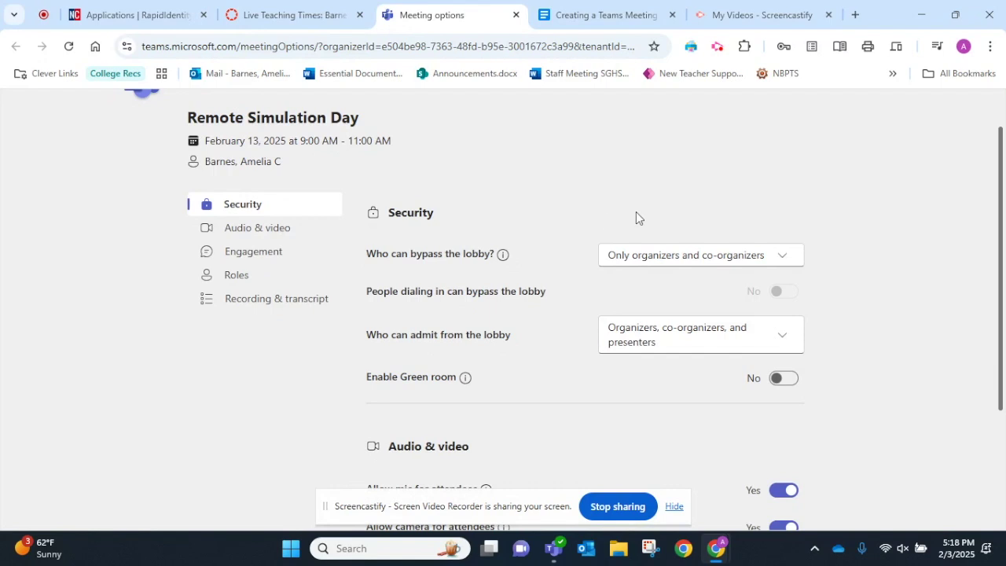
Keep lobby bypass limited to only organizers and co-organizers, and let only organizers and co-organizers admit people from the lobby
scroll(673, 205, "down", 1)
scroll(571, 234, "up", 1)
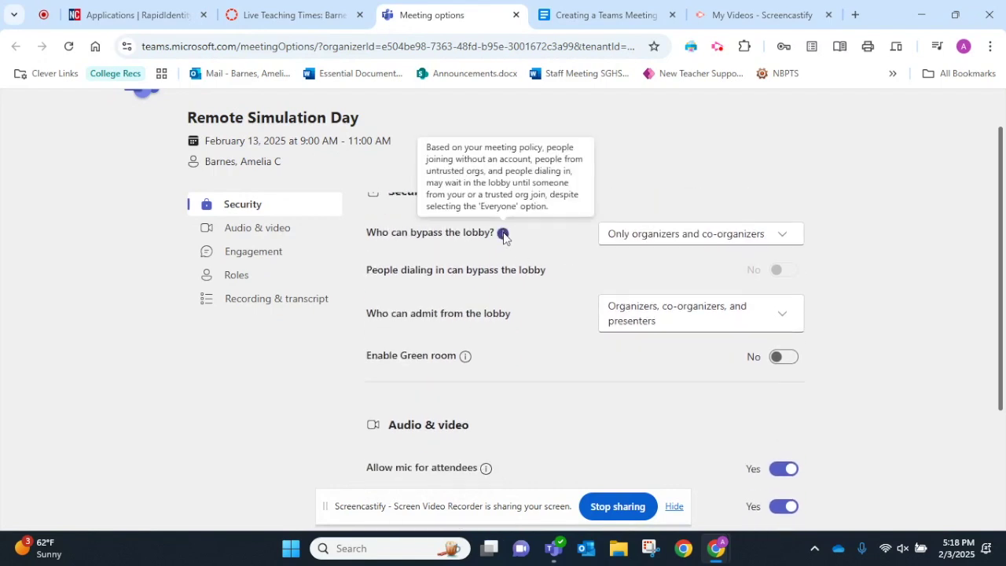
scroll(503, 234, "up", 1)
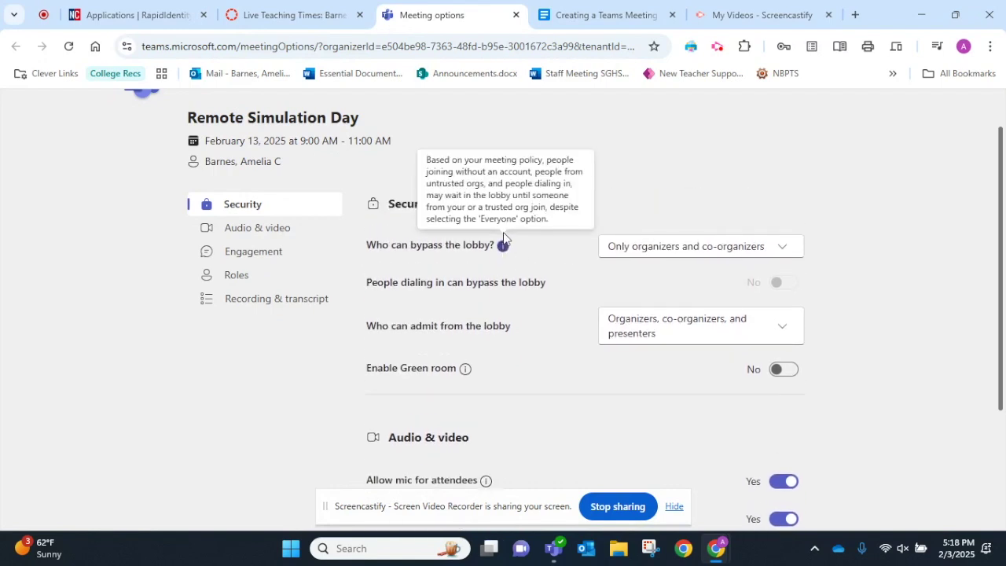
left_click(645, 259)
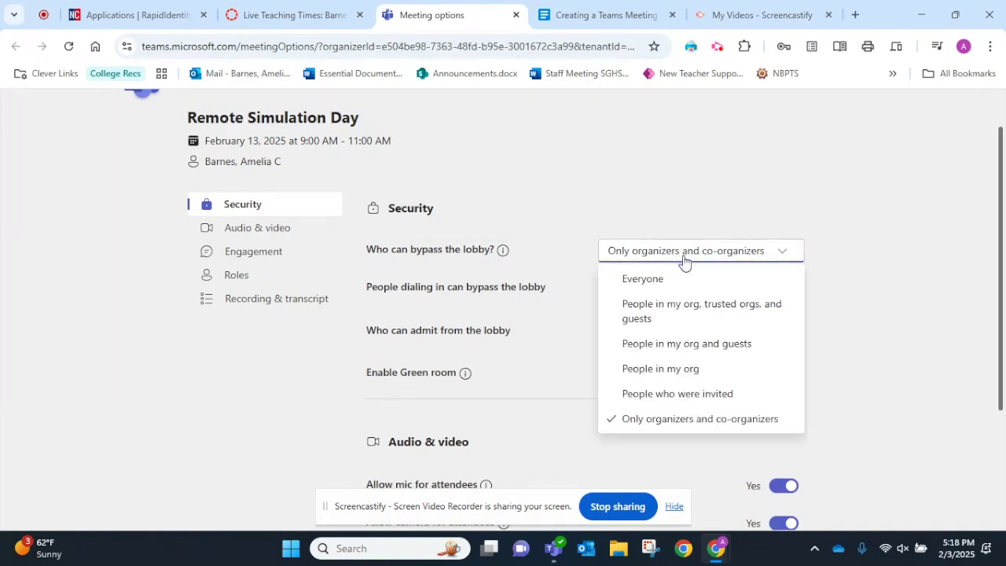
left_click(709, 420)
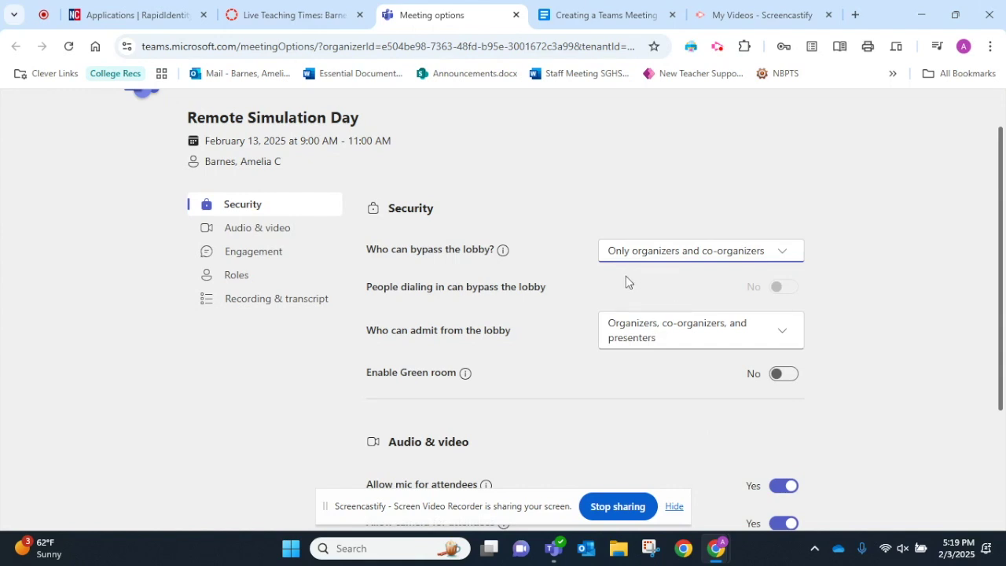
left_click(660, 336)
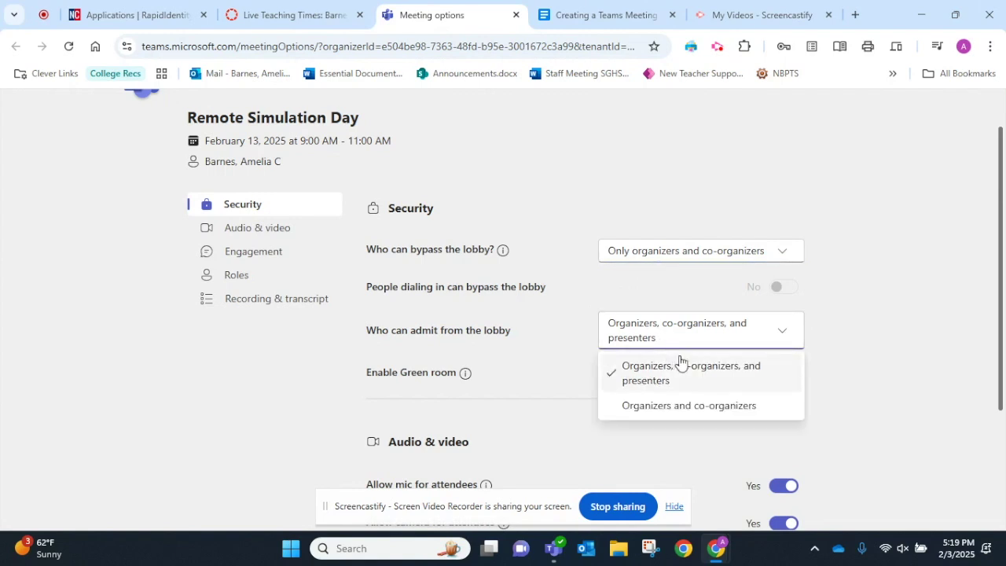
left_click(654, 407)
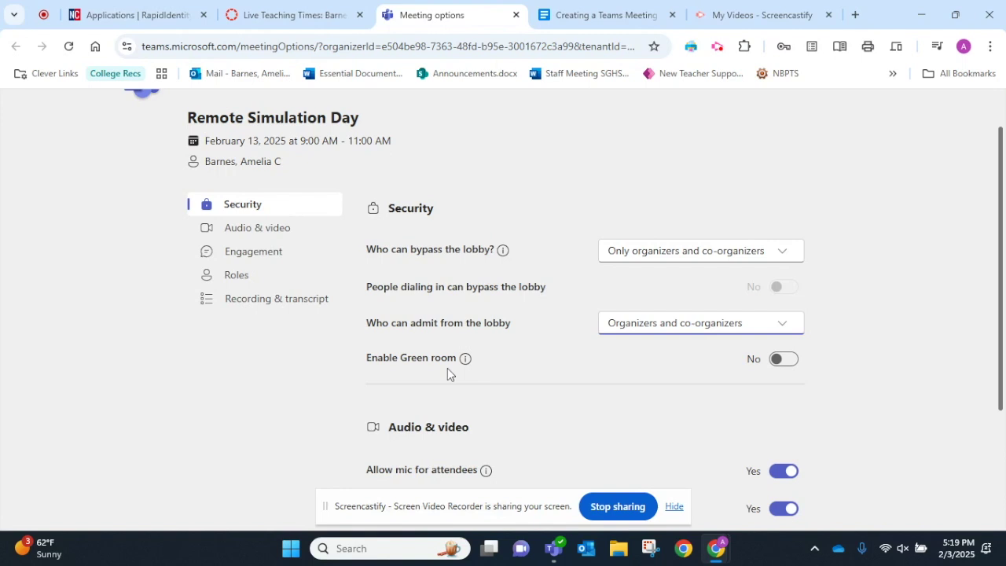
Set the meeting chat in the engagement options to In-meeting only
mouse_move(472, 363)
scroll(611, 411, "down", 3)
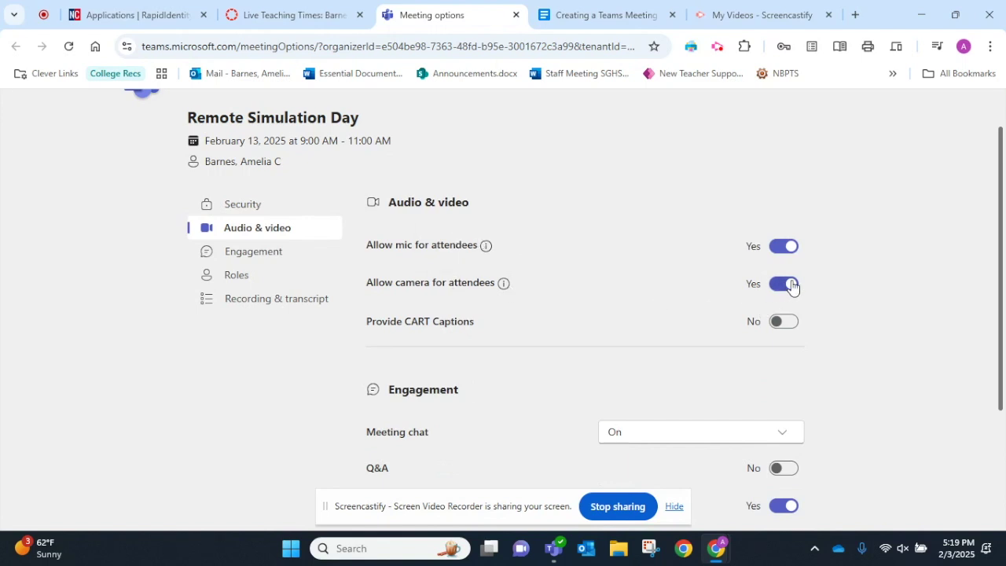
scroll(880, 316, "down", 1)
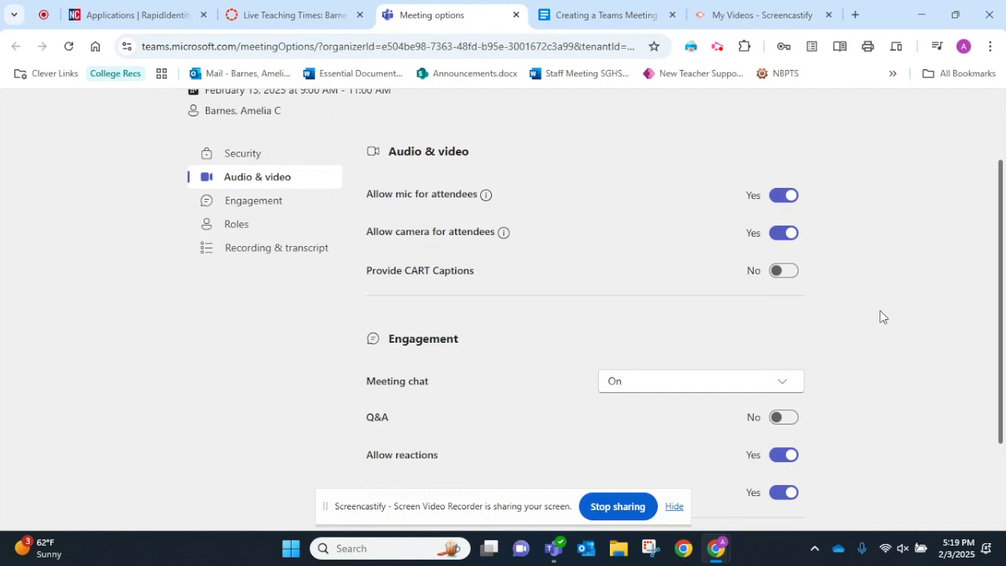
scroll(880, 316, "down", 1)
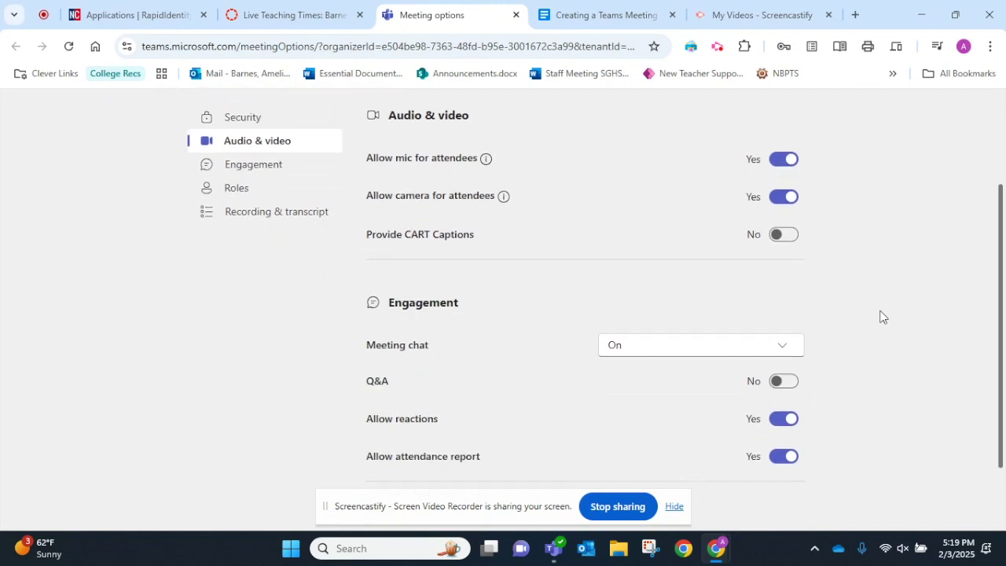
scroll(880, 315, "down", 1)
scroll(880, 316, "down", 1)
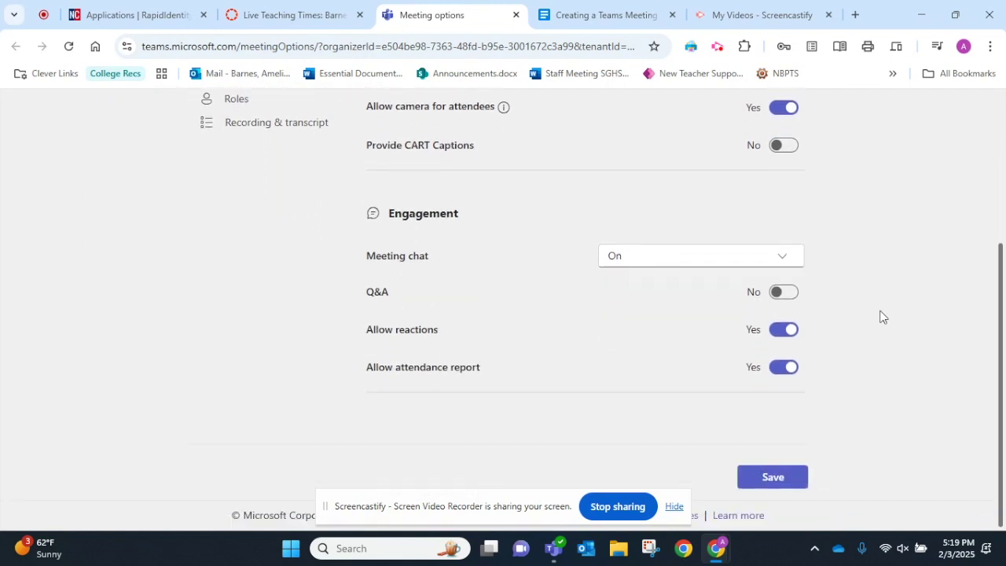
left_click(648, 268)
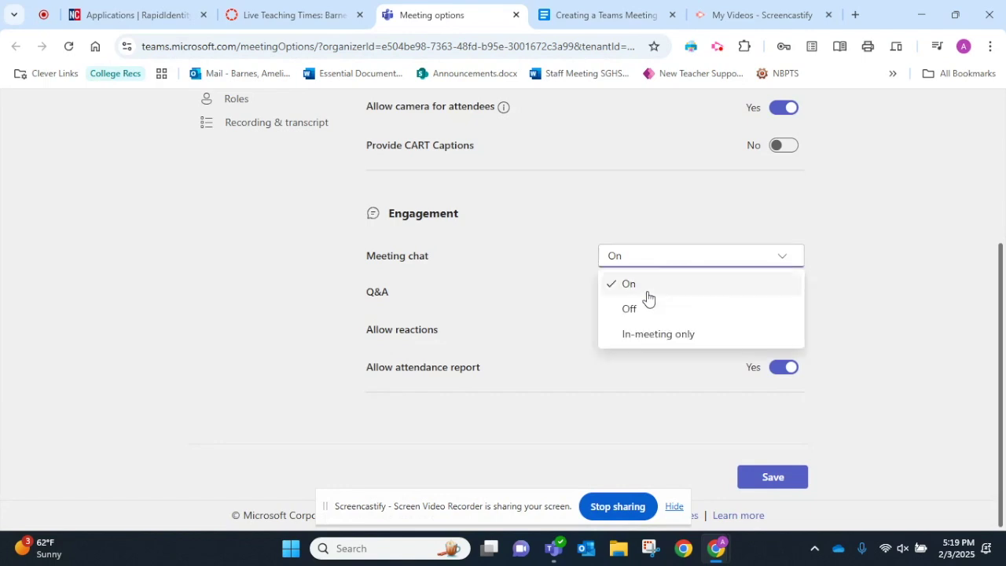
left_click(645, 334)
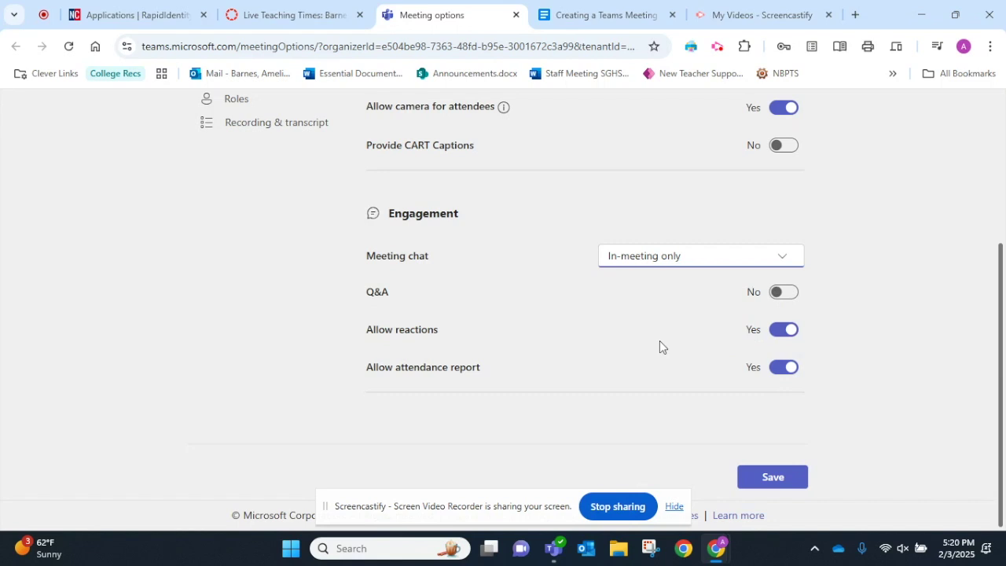
Review the attendance report and roles settings, including the available choices for who can present
scroll(660, 341, "down", 2)
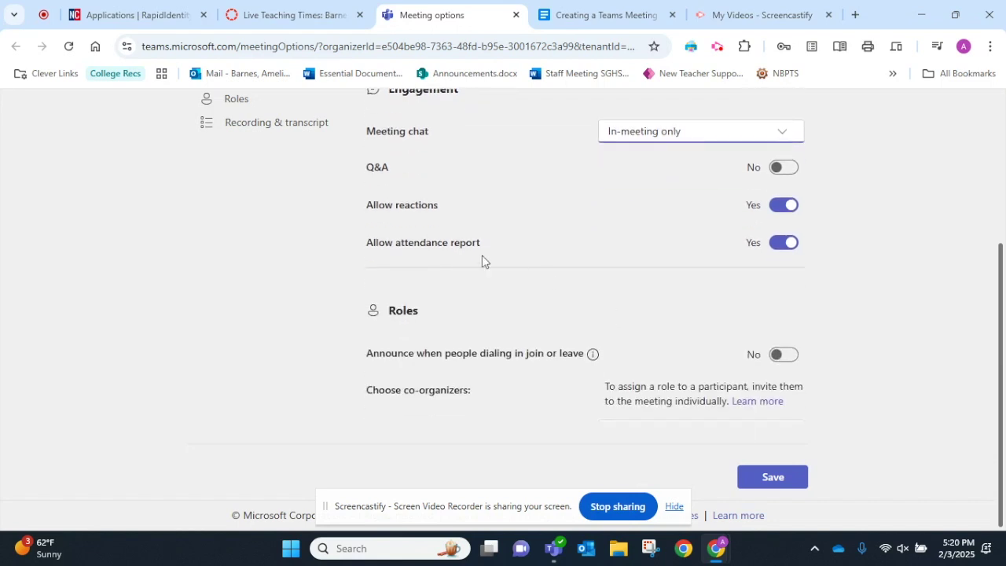
scroll(796, 243, "down", 1)
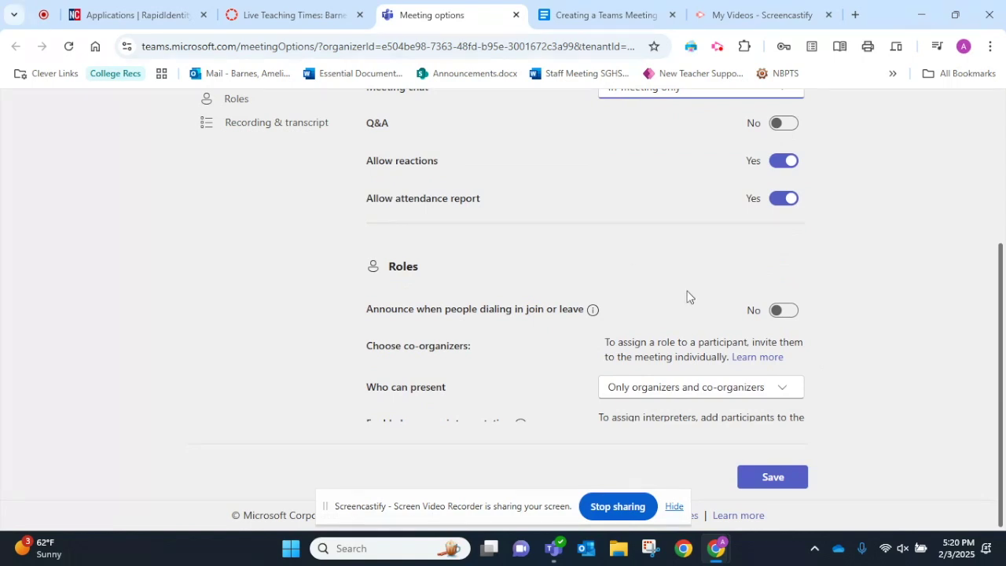
scroll(687, 297, "down", 2)
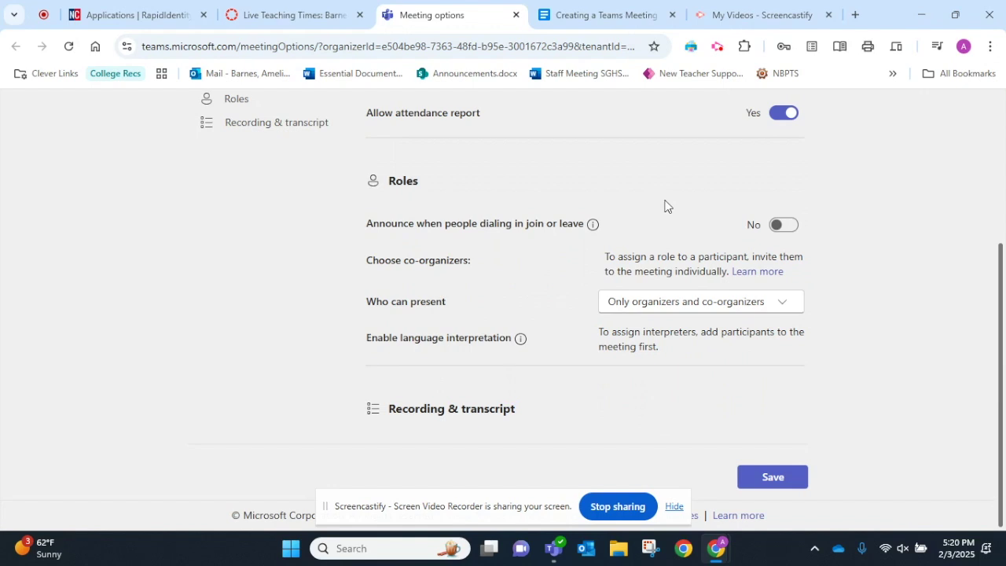
scroll(665, 203, "down", 2)
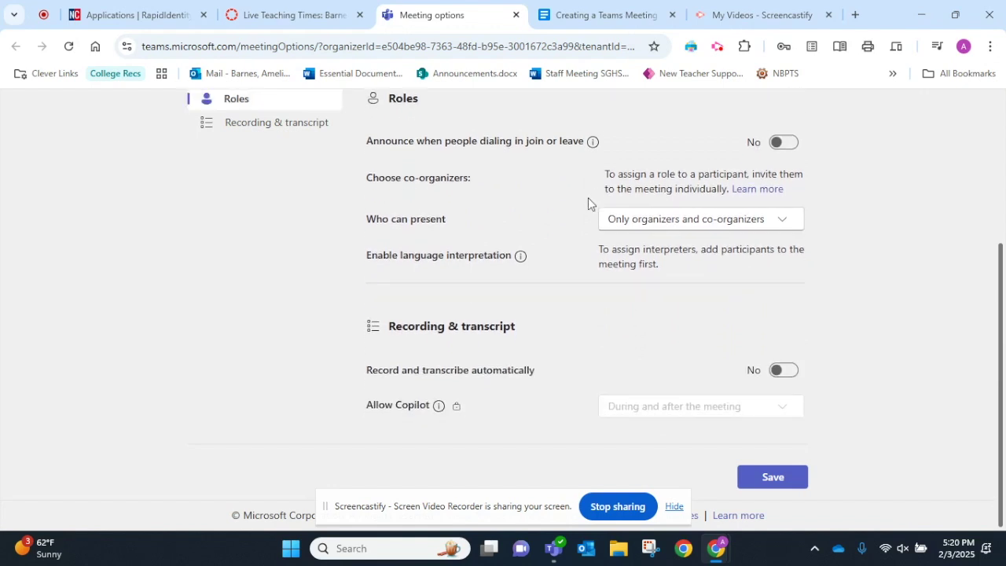
left_click(664, 226)
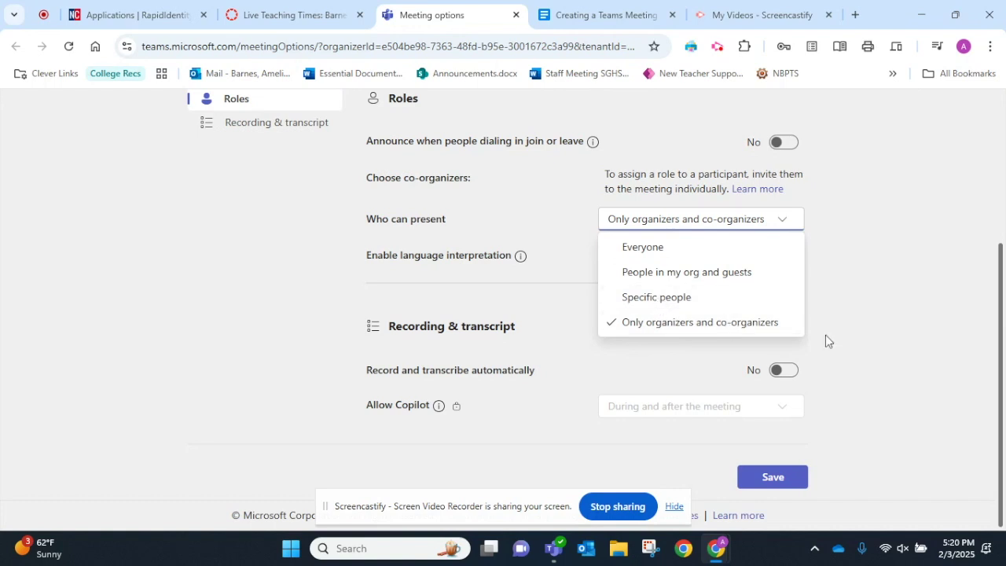
left_click(871, 342)
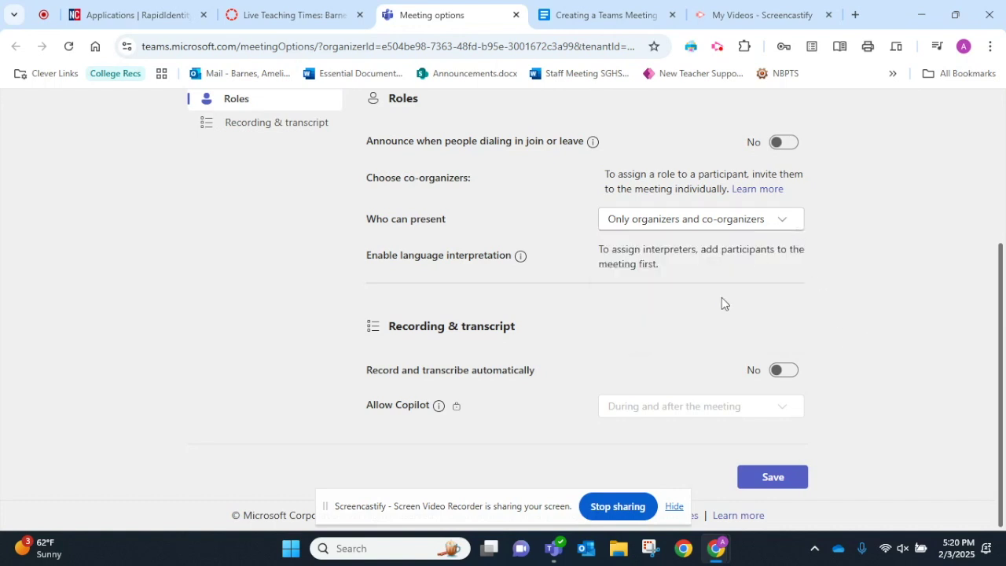
Enable automatic recording and transcription, save the meeting options, and close their page
scroll(721, 297, "down", 2)
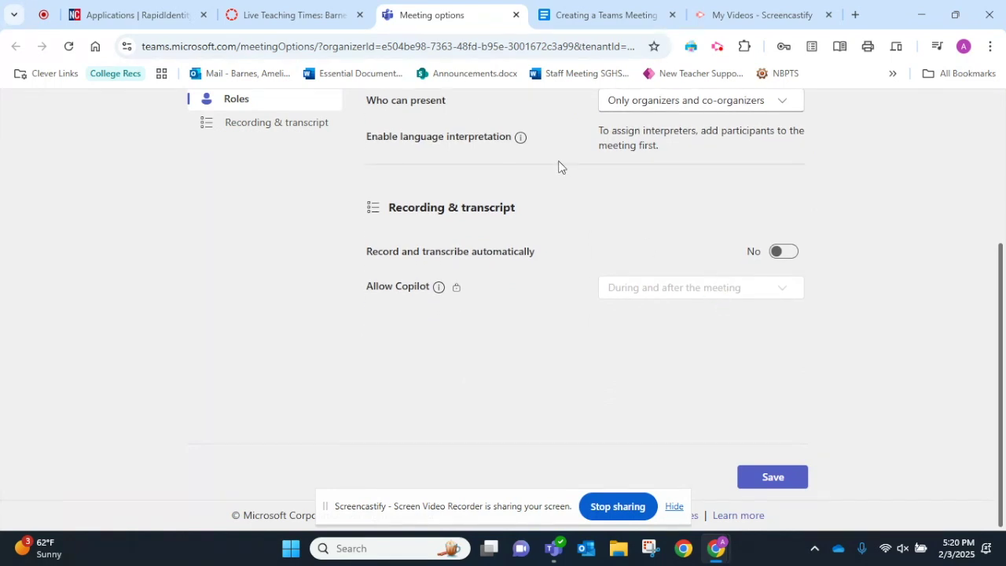
left_click(777, 253)
left_click(773, 480)
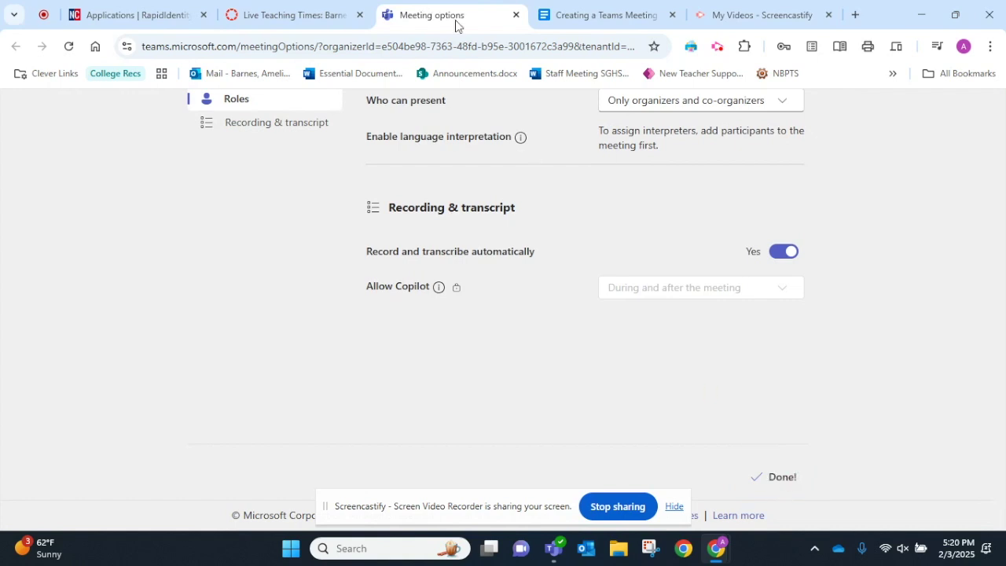
left_click(516, 14)
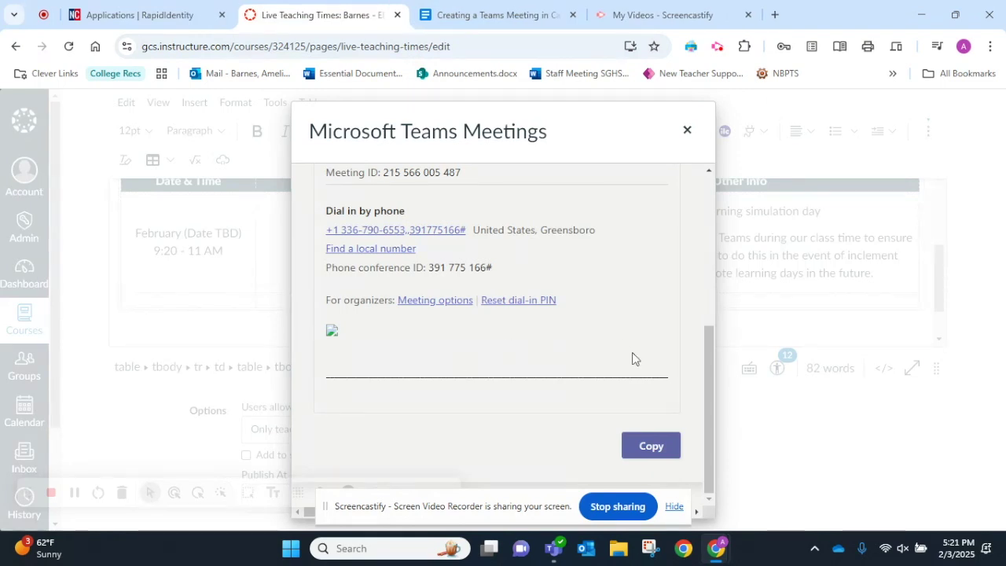
Insert the created meeting's join details into the Log-In Details cell of the page's table
left_click(660, 449)
left_click(660, 447)
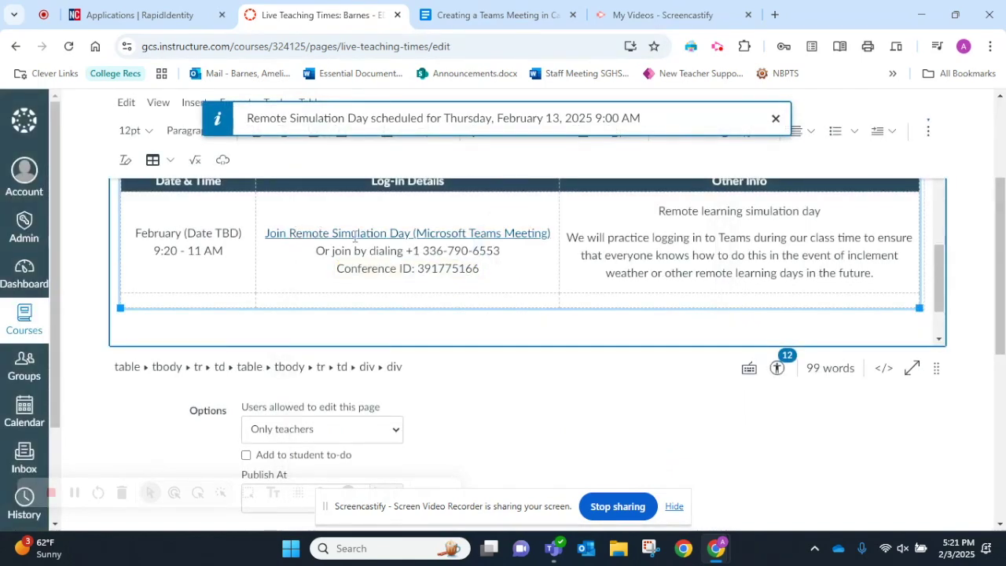
scroll(355, 236, "up", 1)
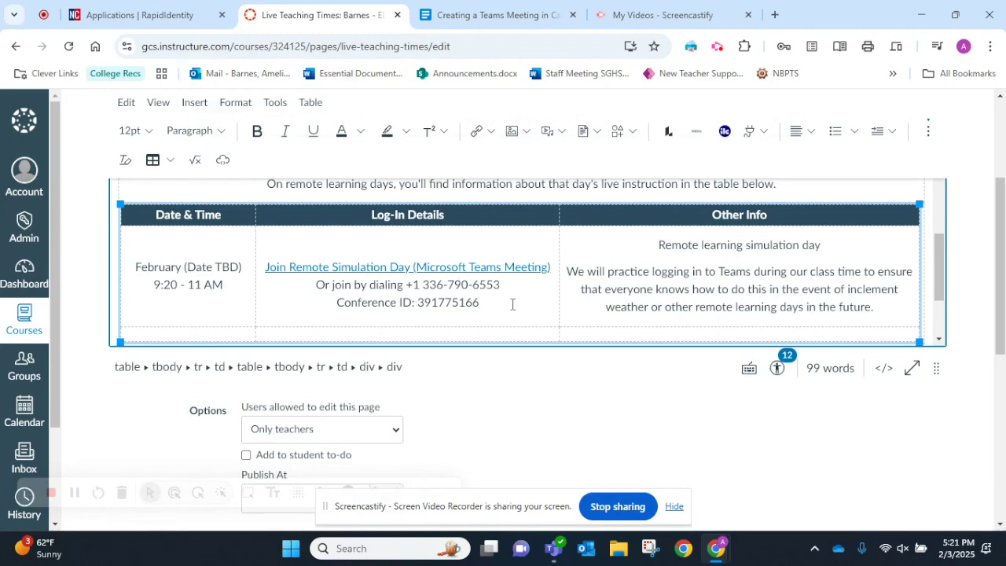
Save and publish the edited Live Teaching Times page
scroll(472, 295, "down", 3)
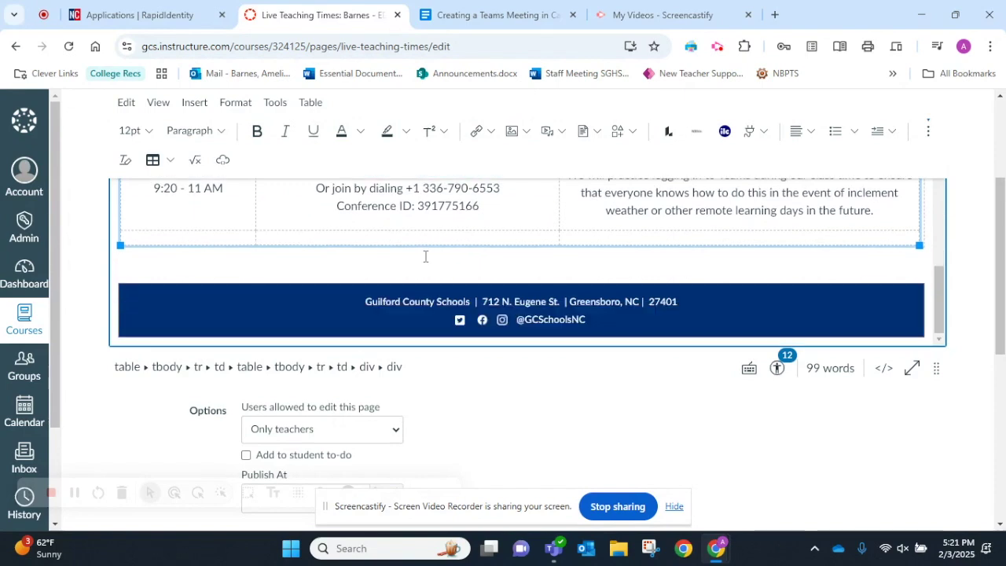
scroll(671, 442, "down", 4)
scroll(821, 458, "down", 1)
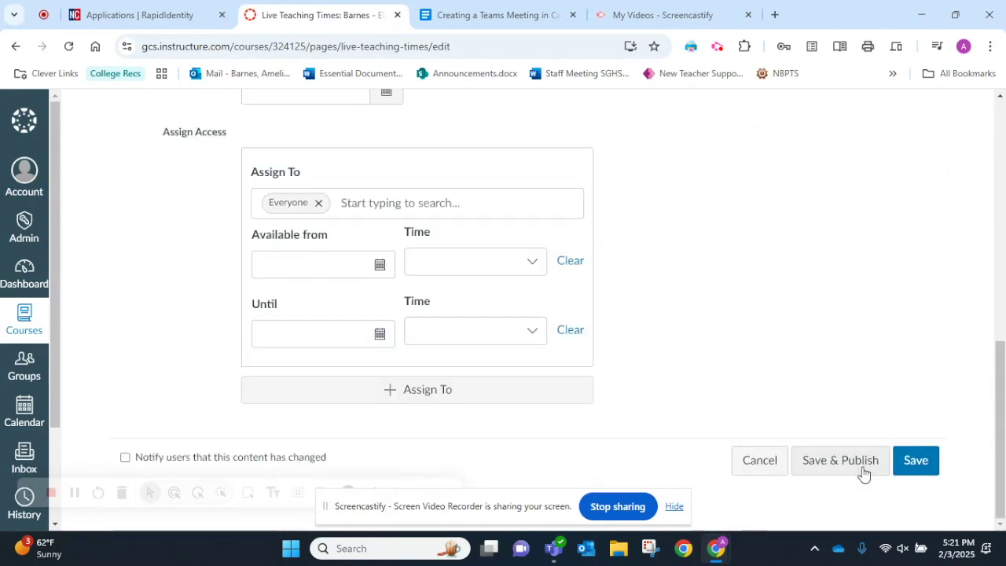
left_click(859, 472)
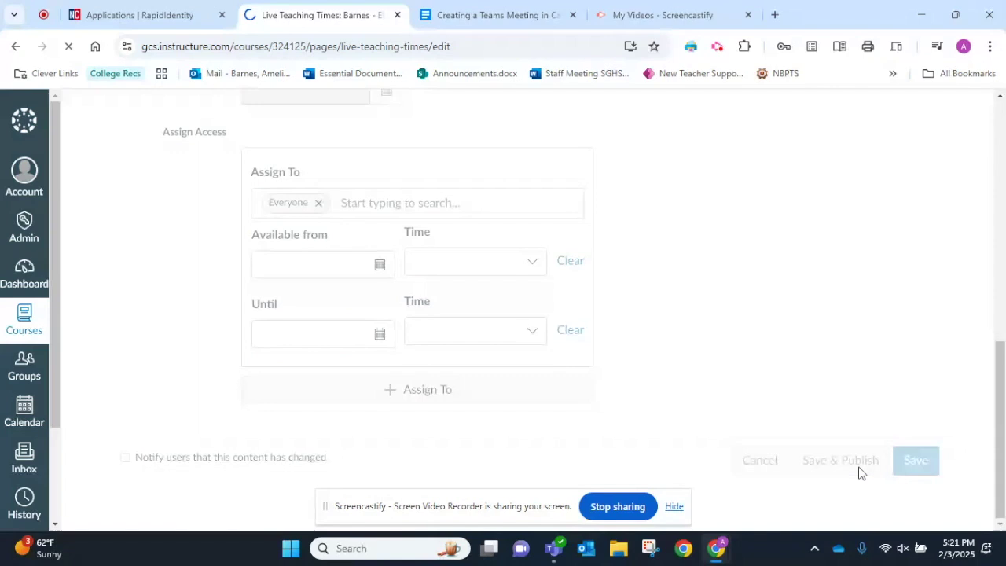
Join the Remote Simulation Day meeting in the Microsoft Teams app from the published page's link, with the camera turned on
scroll(348, 344, "down", 5)
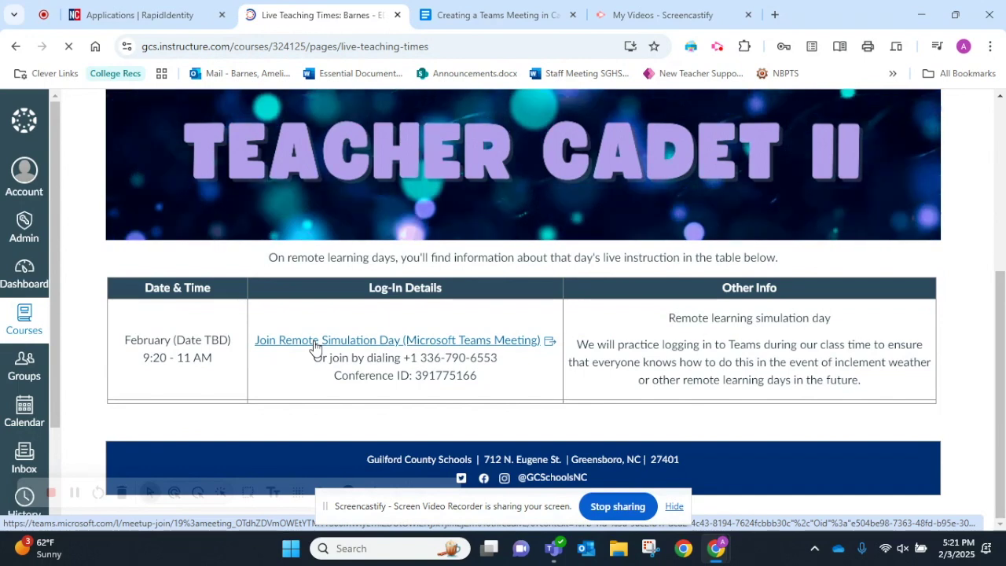
left_click(315, 346)
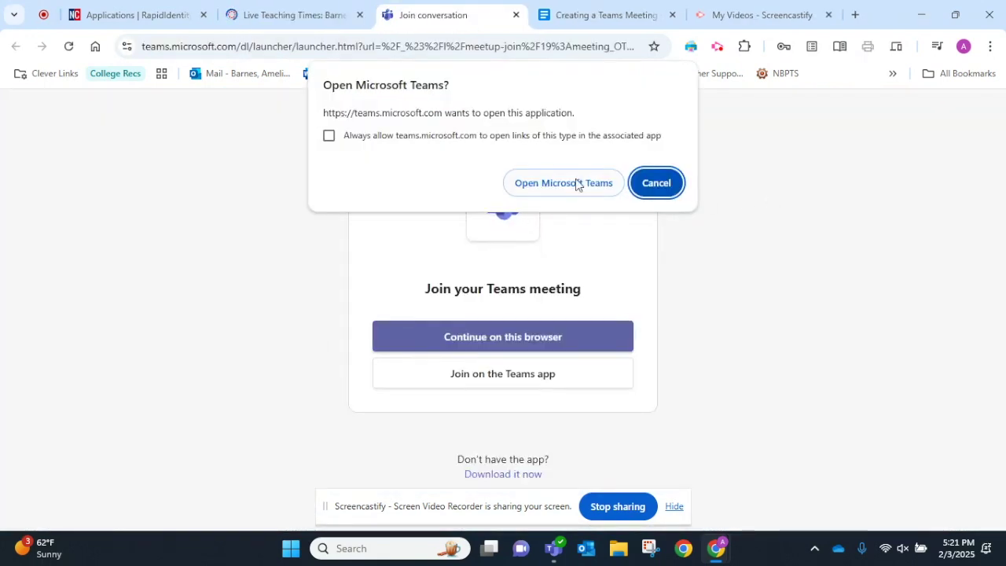
left_click(575, 183)
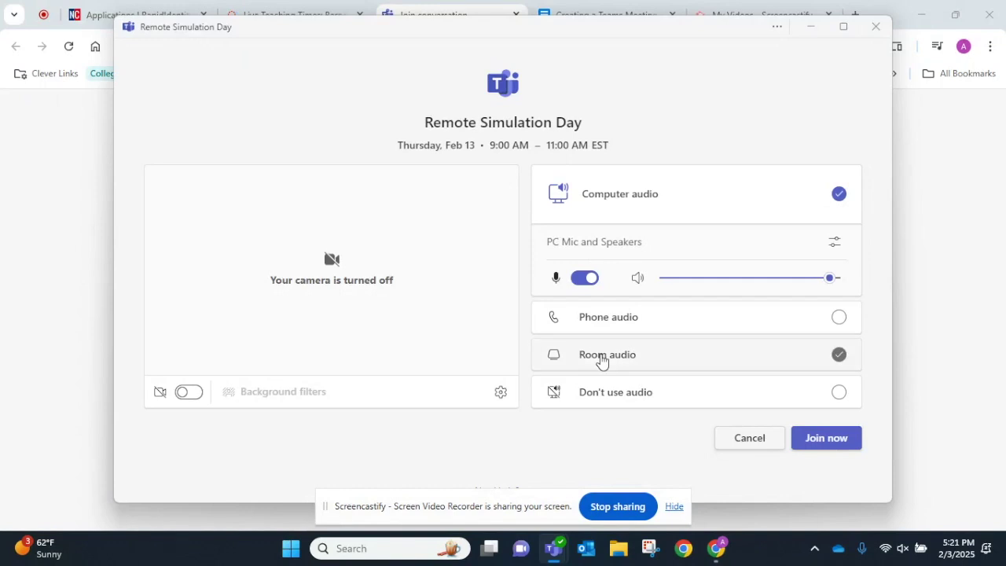
left_click(187, 392)
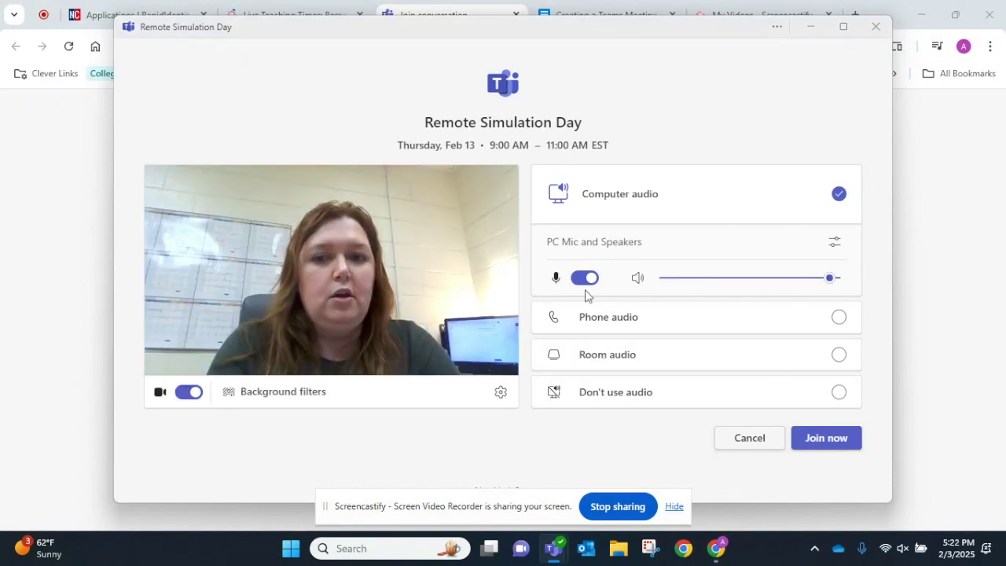
left_click(854, 440)
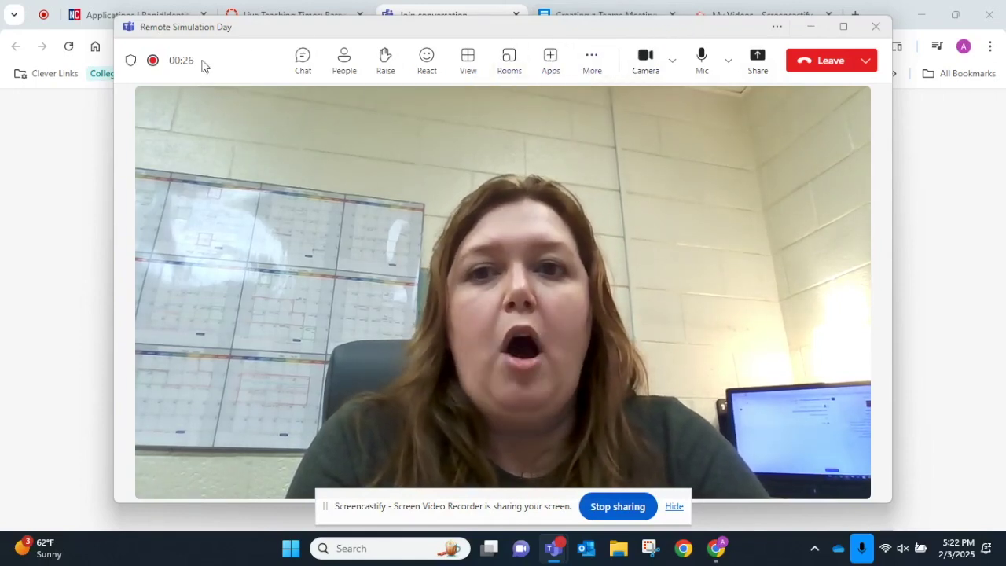
Check the meeting chat, and search for a person to invite by last name among the participants
left_click(305, 66)
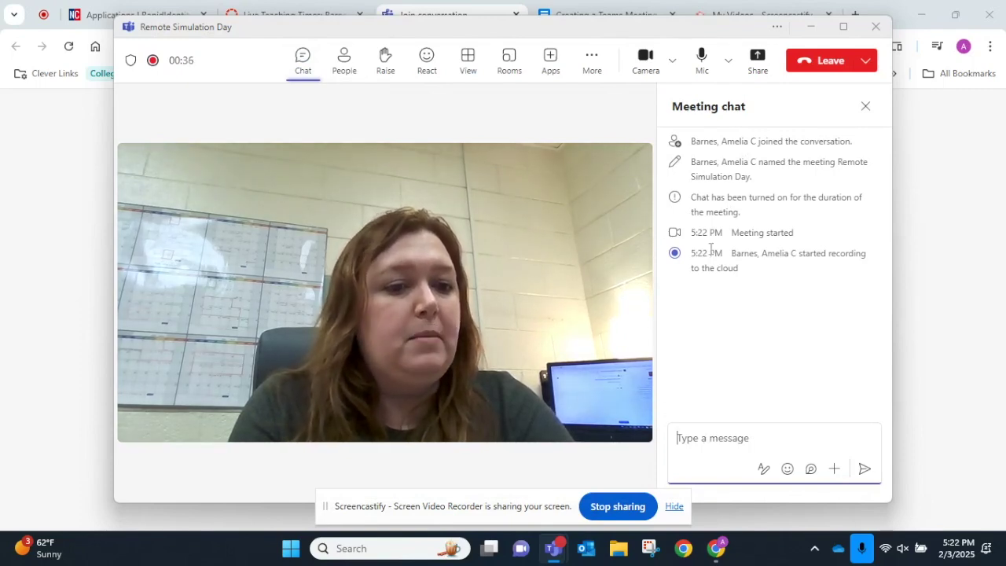
left_click(349, 66)
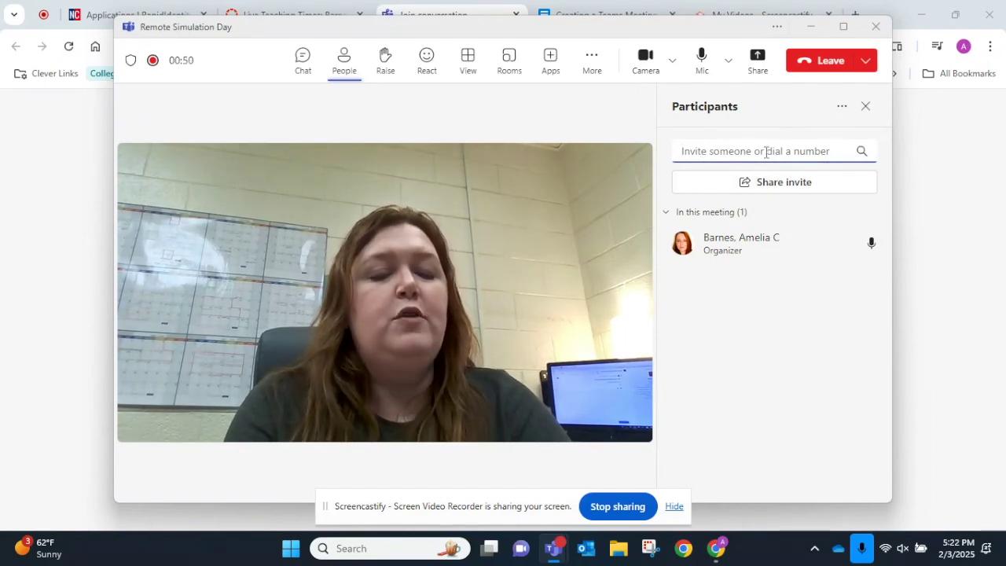
type("lopez")
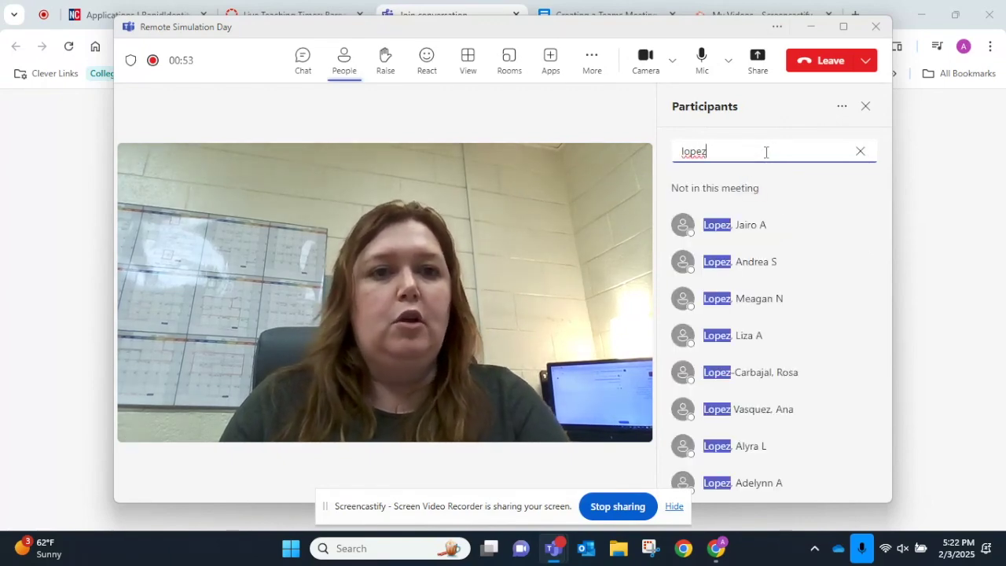
left_click(747, 228)
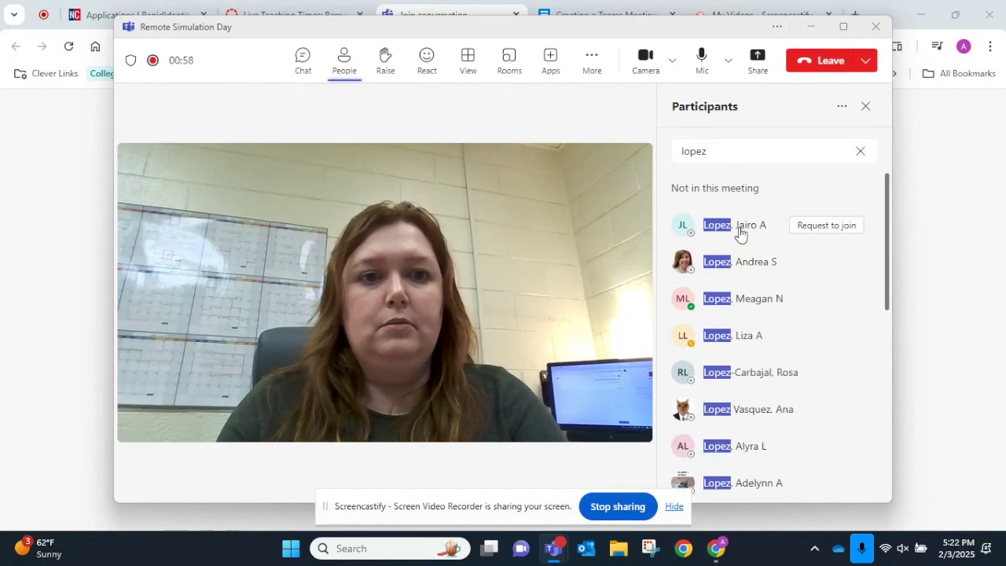
Clear the invite search and check the attendance list and meeting lock options for the participants
left_click(841, 226)
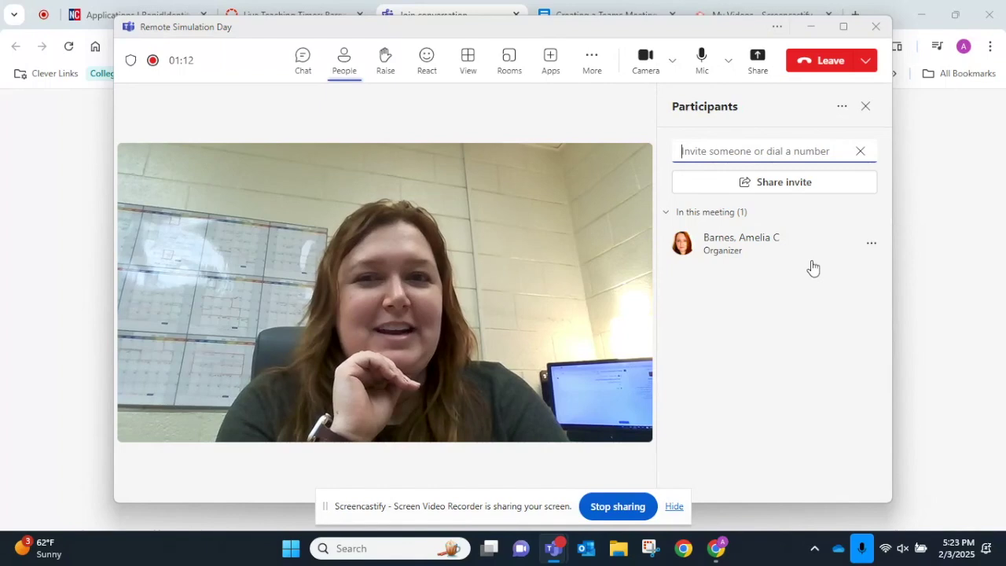
left_click(840, 109)
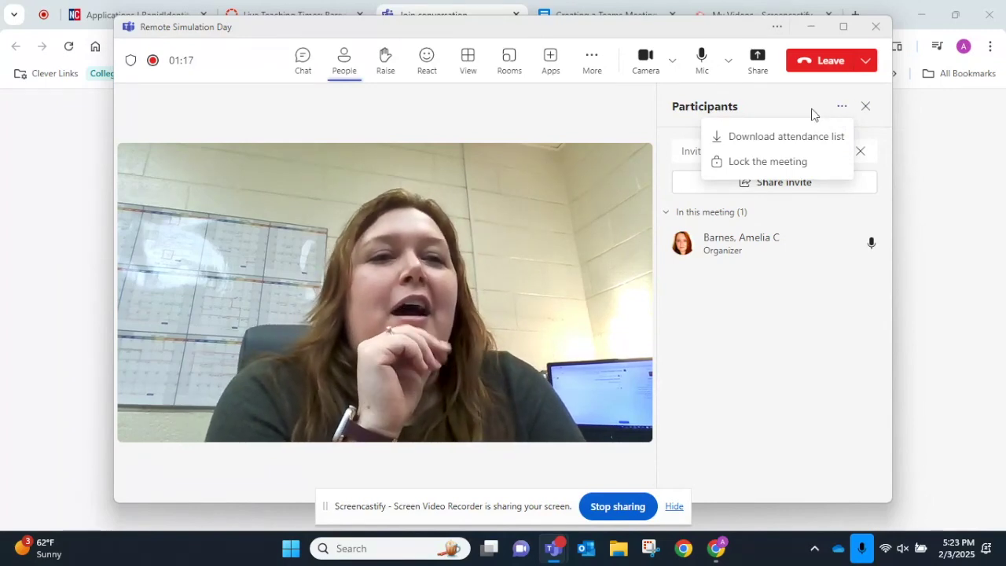
left_click(750, 101)
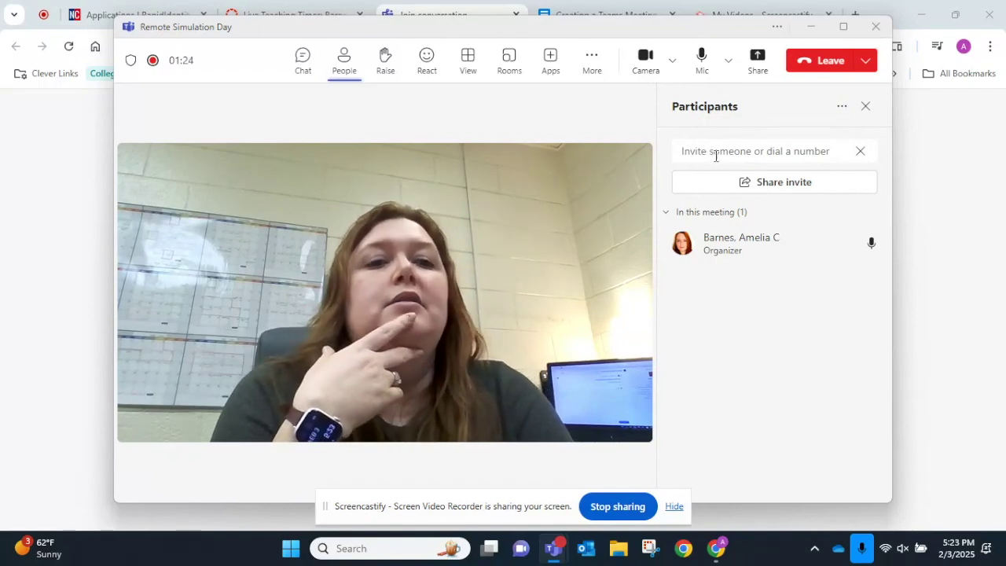
left_click(726, 157)
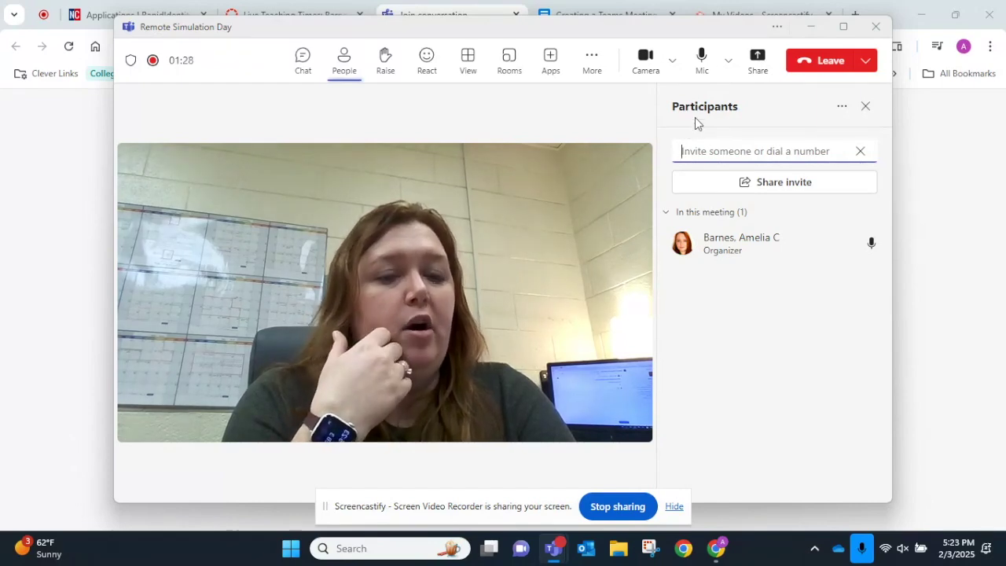
Review the meeting's available reactions, breakout room creation options and additional settings without changing them
left_click(427, 71)
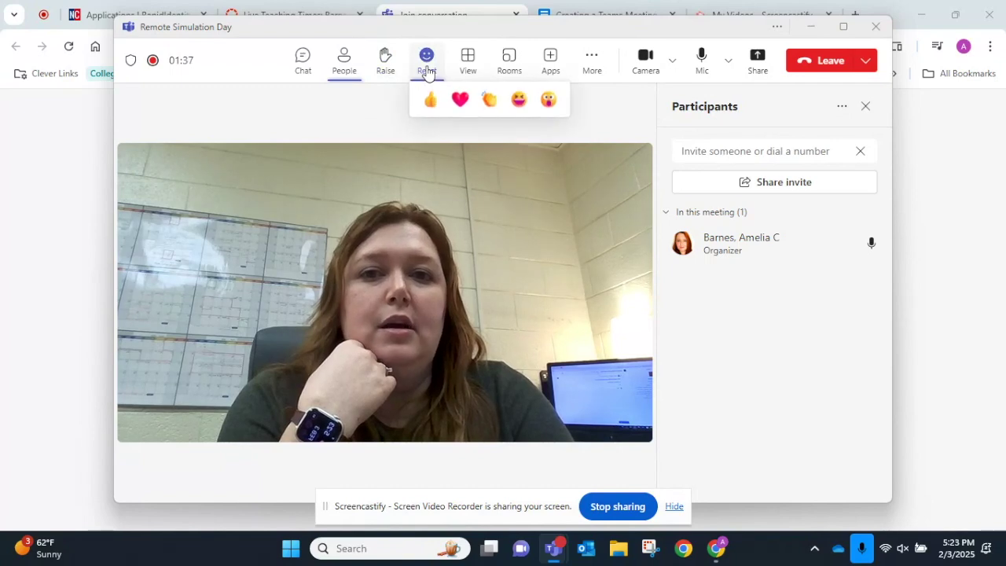
left_click(479, 75)
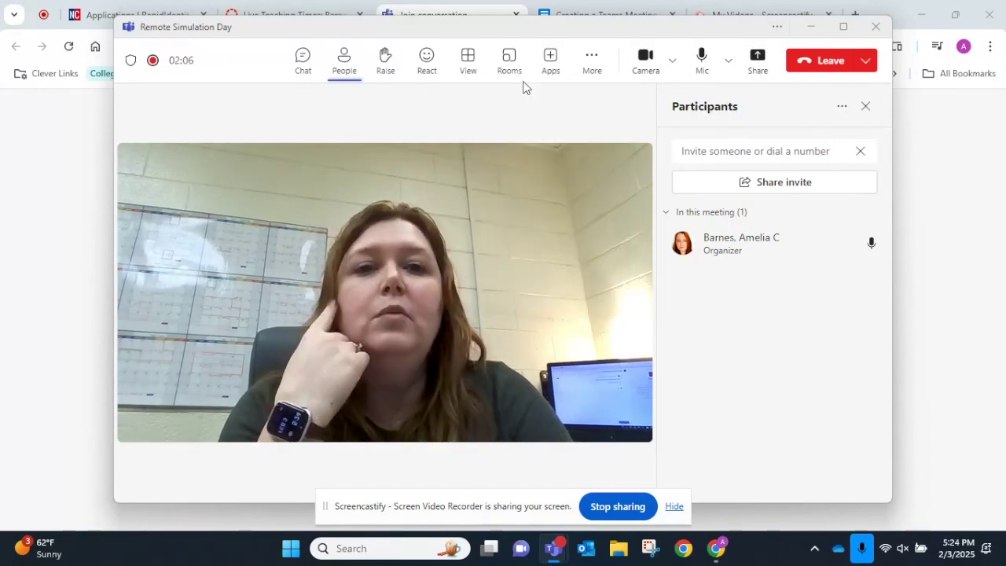
left_click(505, 66)
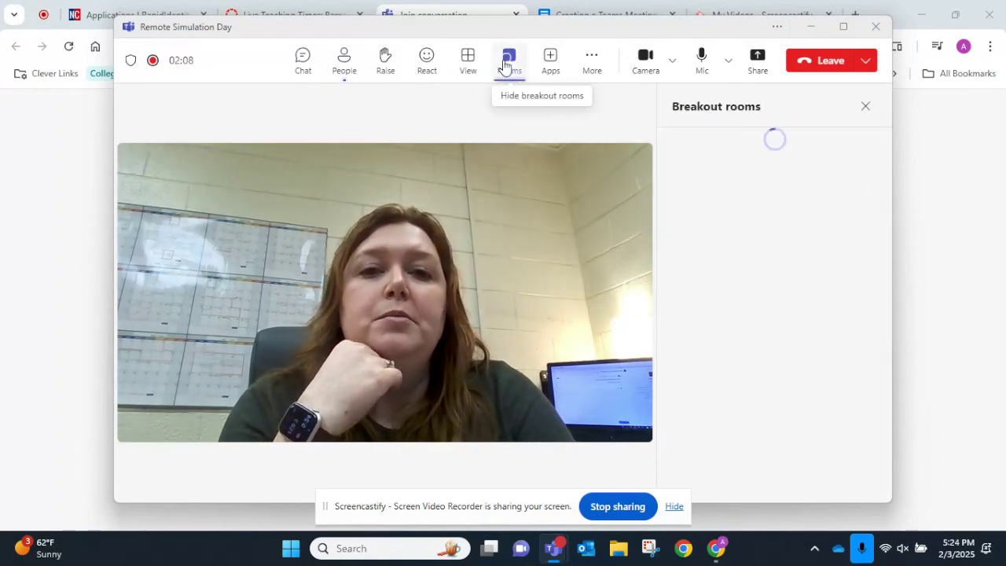
scroll(796, 220, "down", 1)
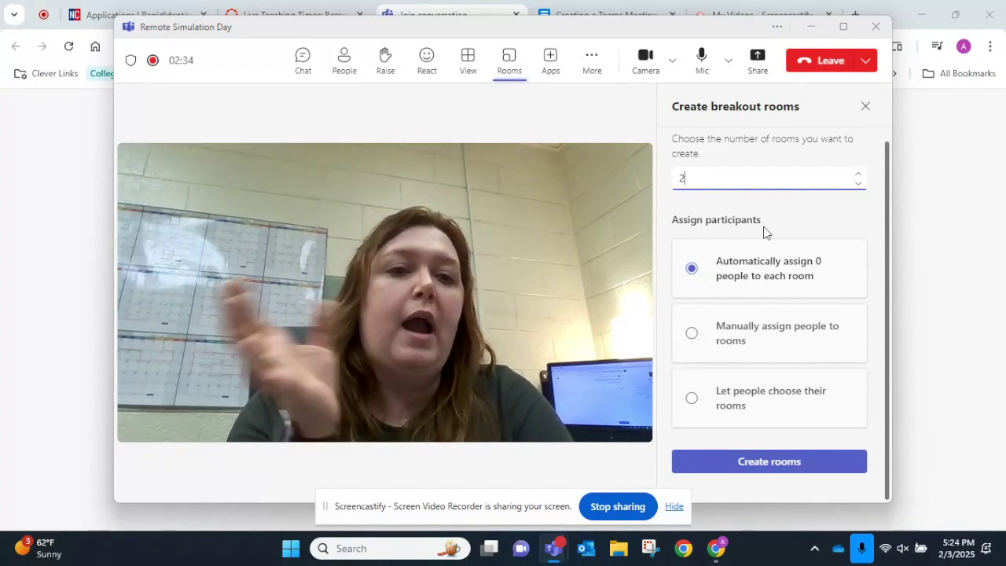
left_click(594, 61)
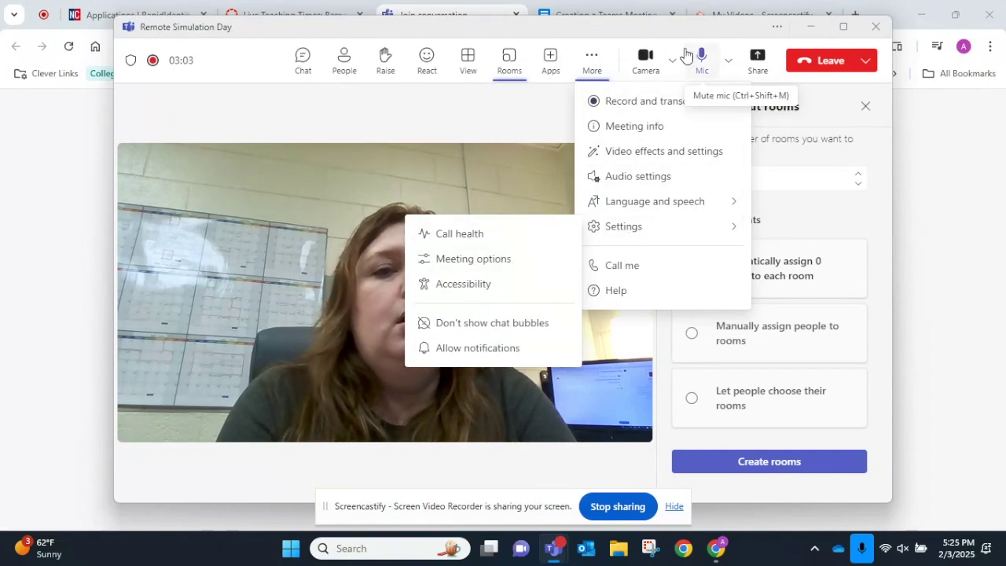
left_click(458, 126)
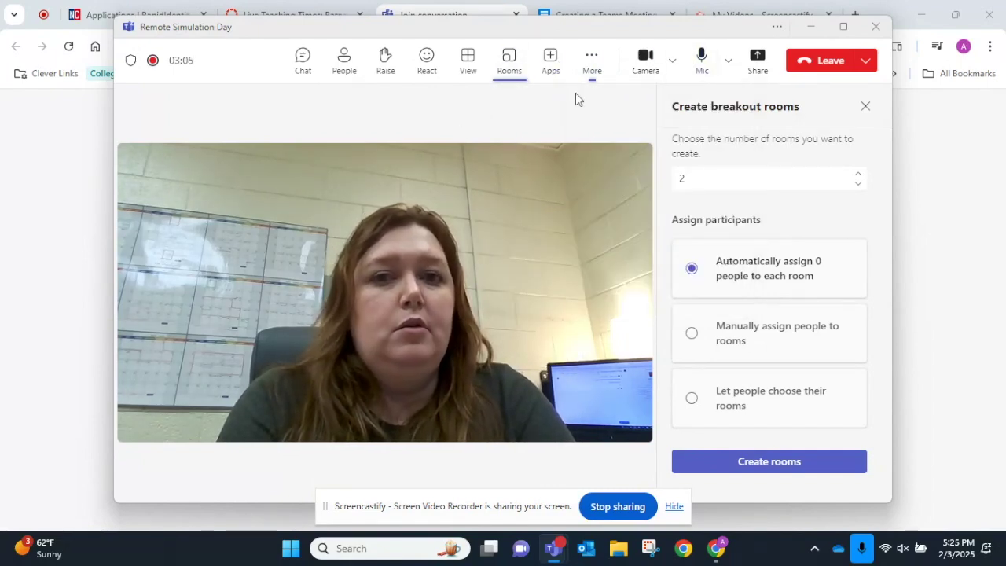
Share the Join conversation Google Chrome window in the meeting with sound included
left_click(756, 61)
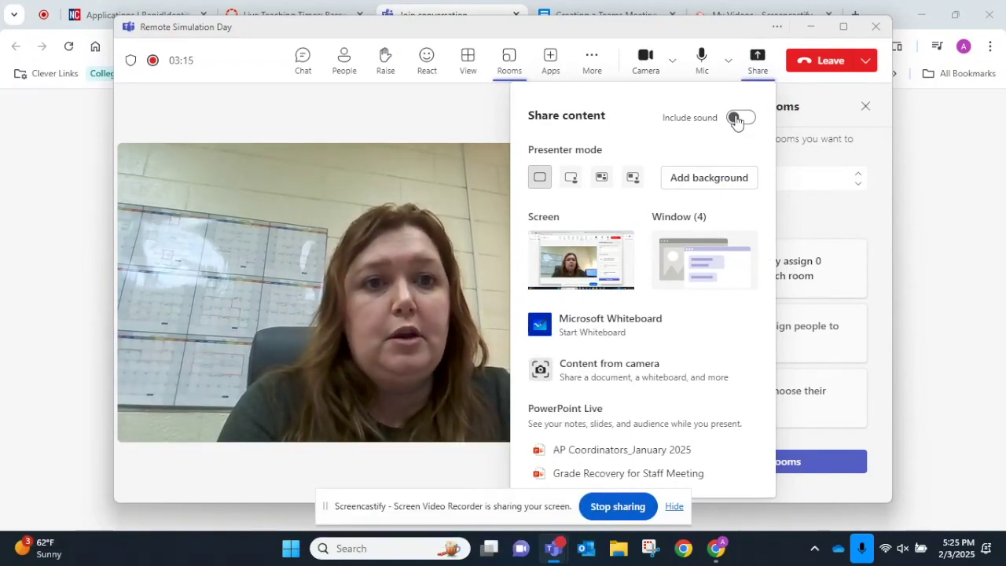
left_click(735, 118)
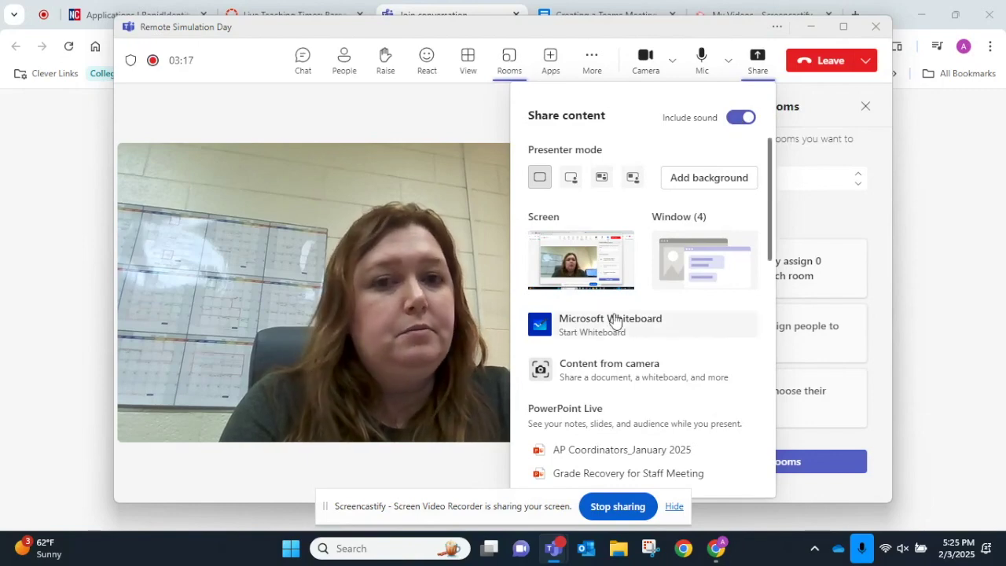
scroll(614, 319, "down", 1)
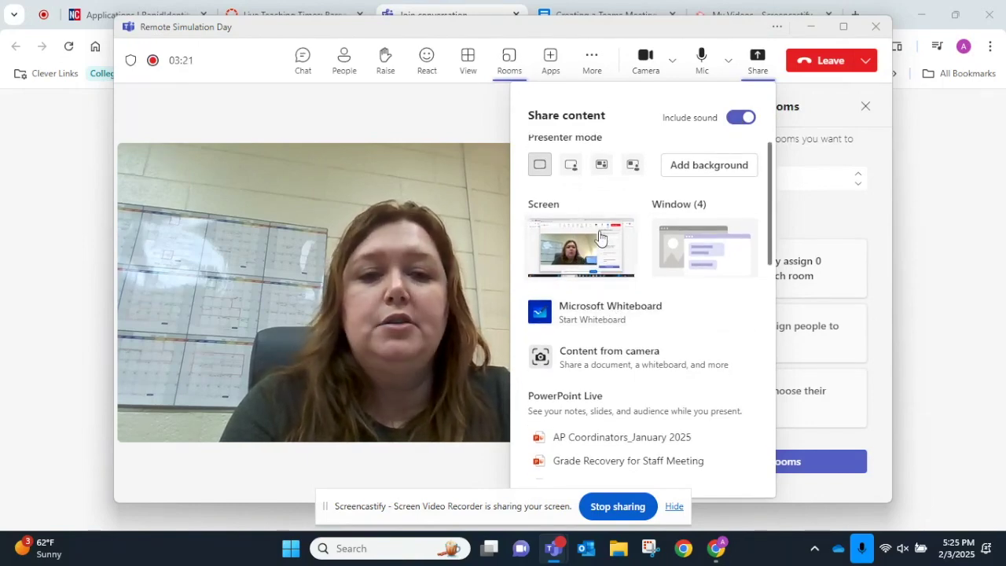
left_click(706, 244)
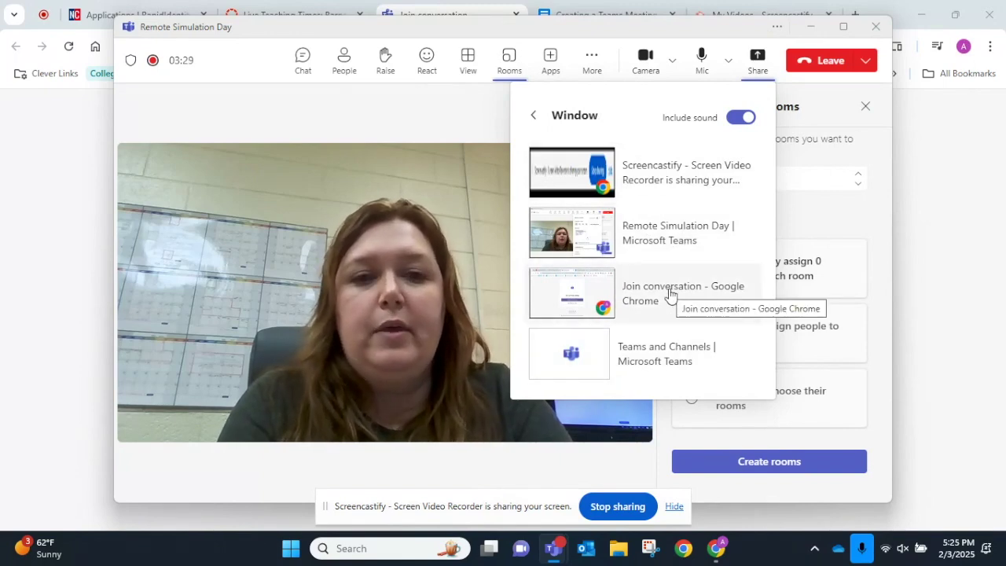
left_click(640, 292)
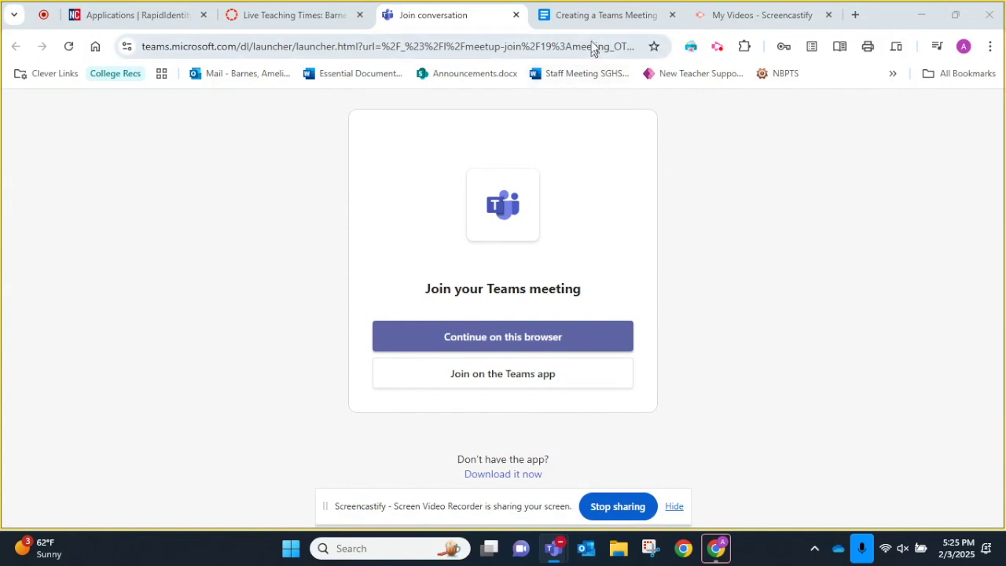
Show the Creating a Teams Meeting in Canvas document in the shared browser window and open a new blank tab
mouse_move(638, 21)
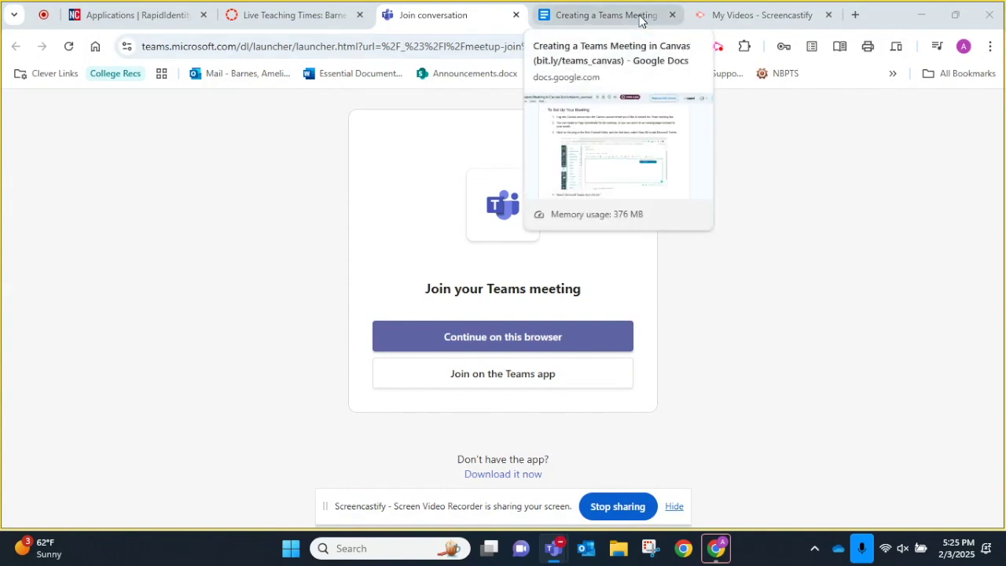
left_click(639, 17)
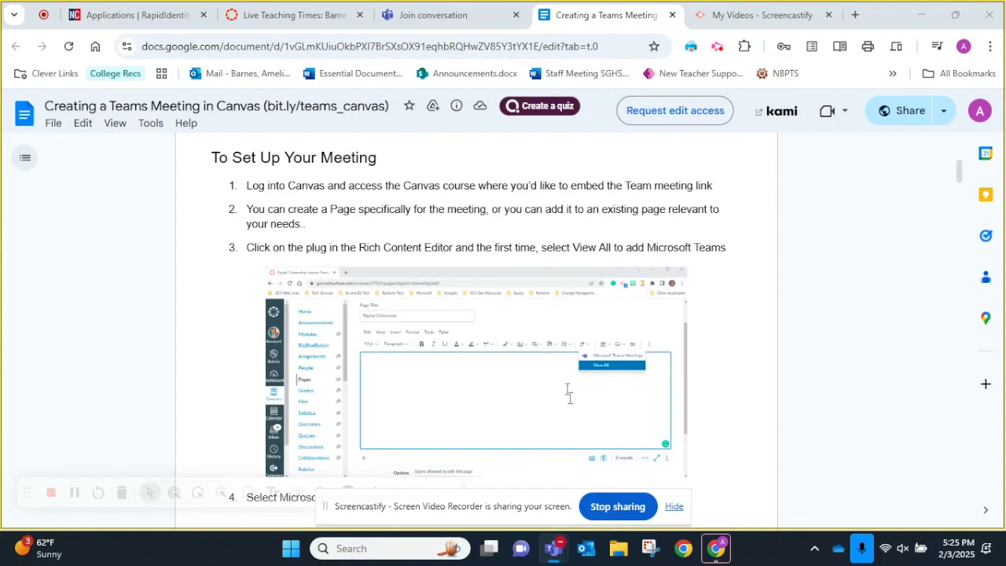
scroll(557, 369, "down", 5)
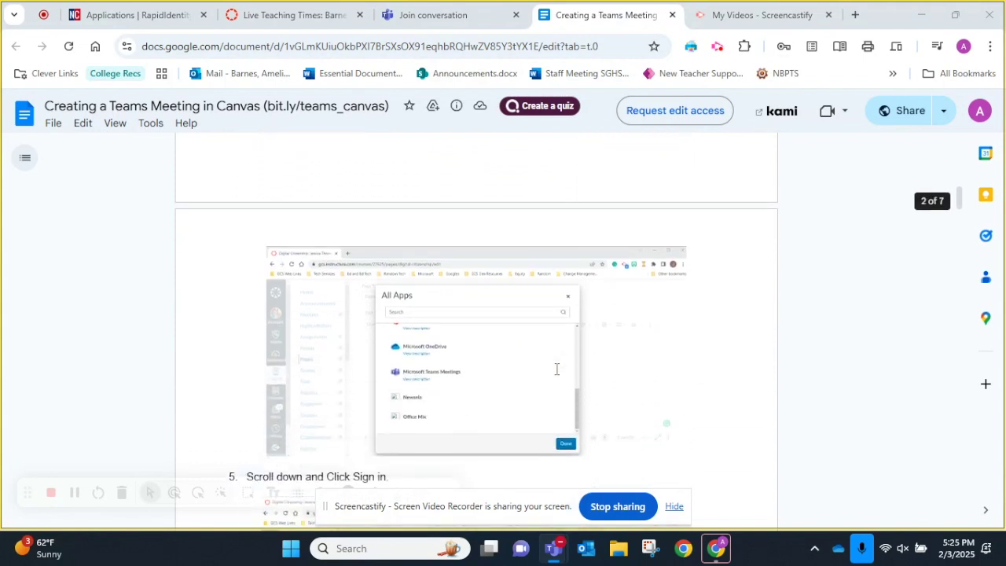
scroll(453, 247, "up", 4)
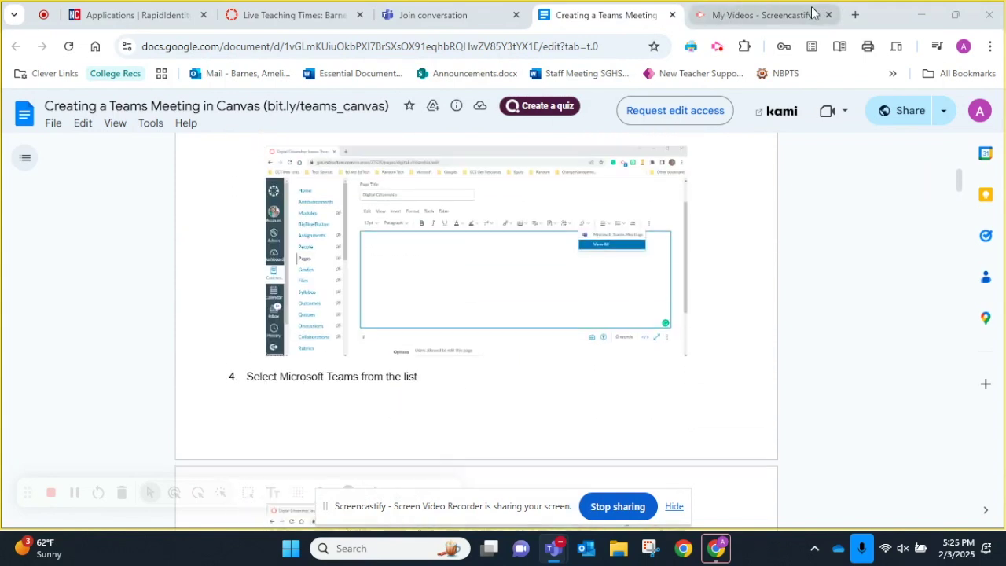
left_click(854, 14)
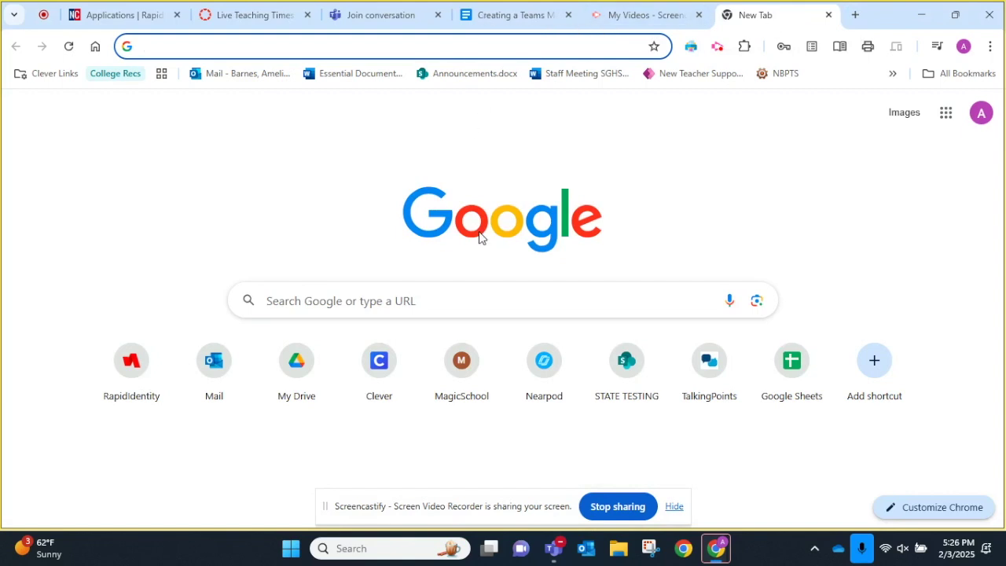
Return to the Remote Simulation Day meeting with window sharing stopped, and close the breakout room setup
mouse_move(559, 558)
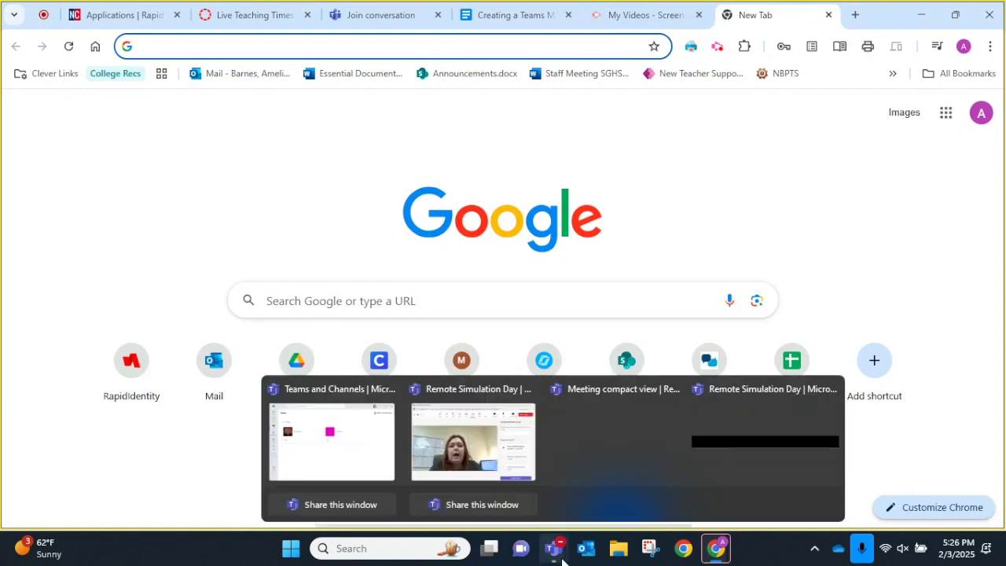
mouse_move(527, 477)
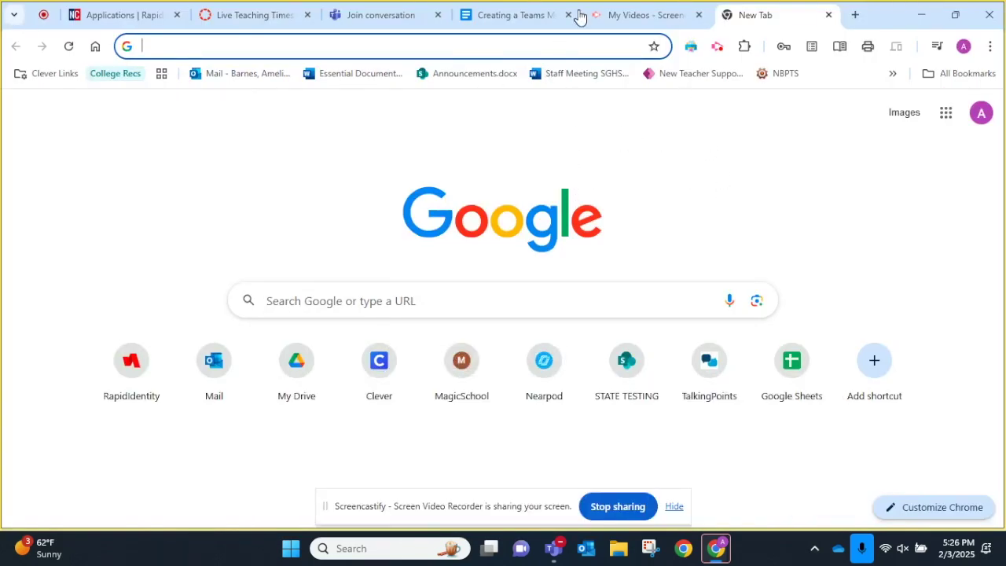
key("alt+Tab")
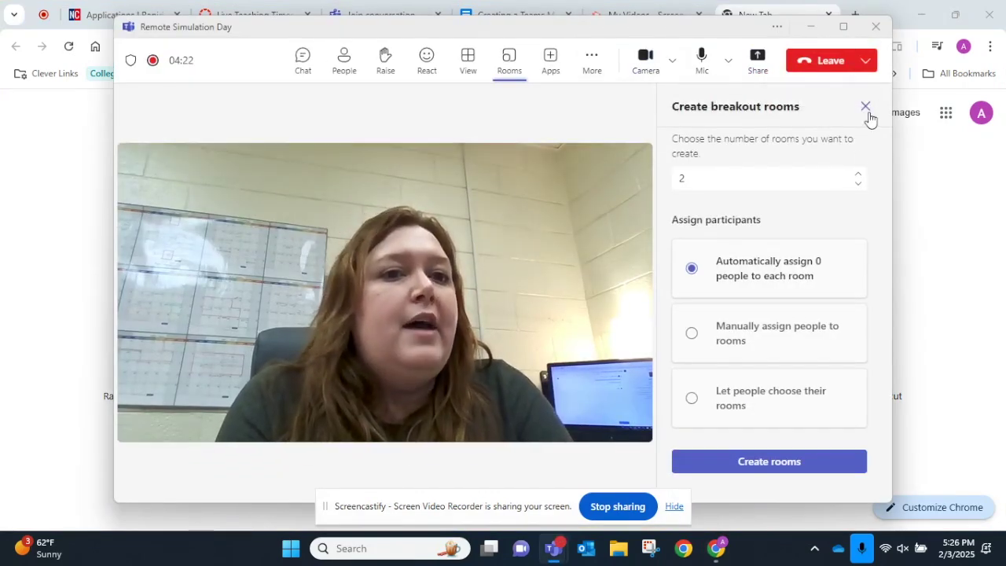
left_click(867, 112)
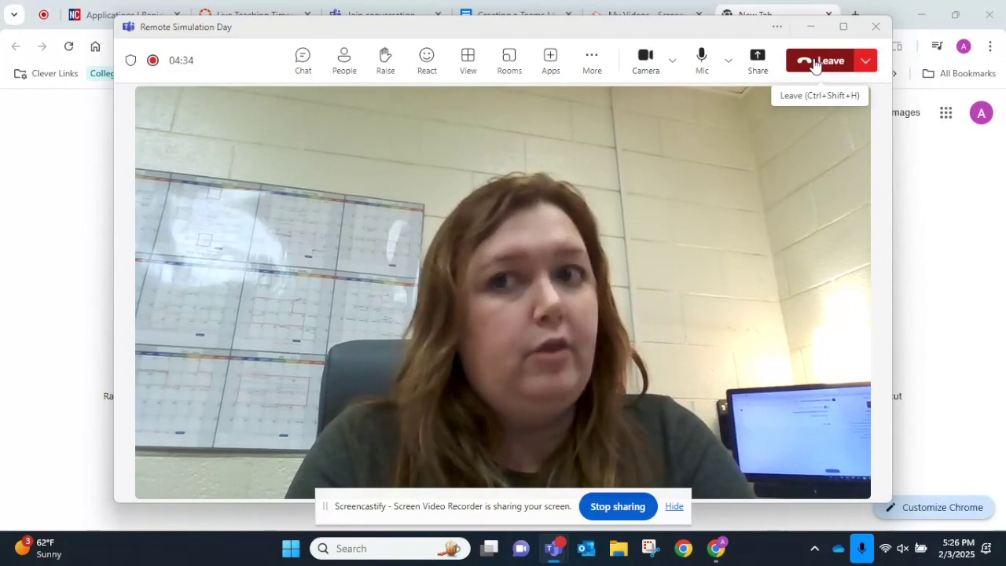
End the Remote Simulation Day meeting for everyone
left_click(873, 61)
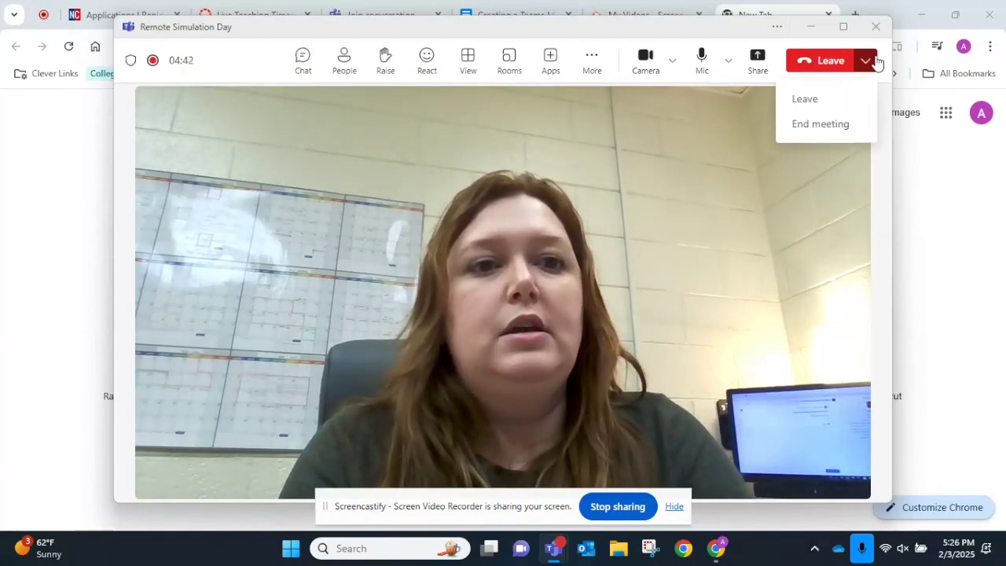
left_click(818, 128)
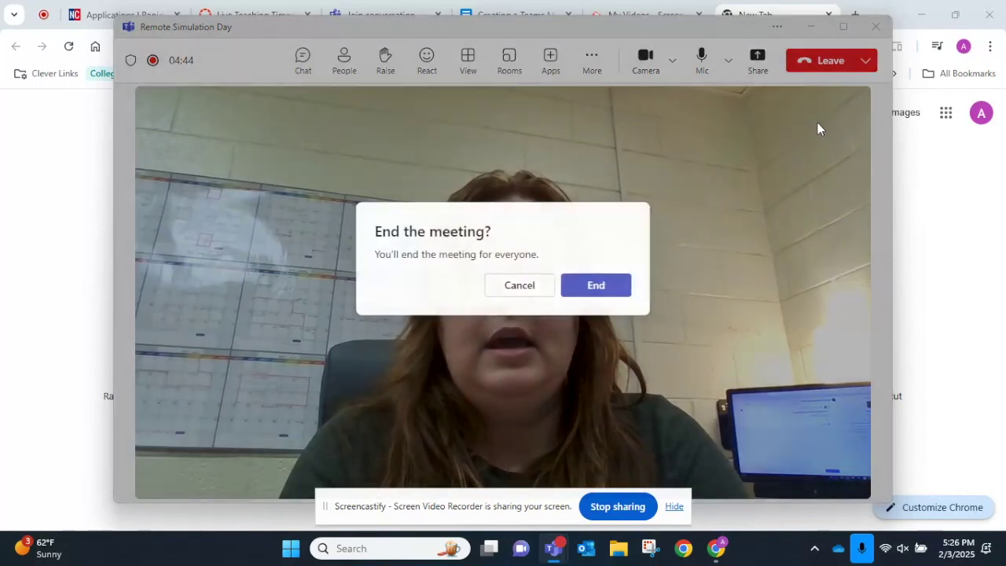
left_click(614, 287)
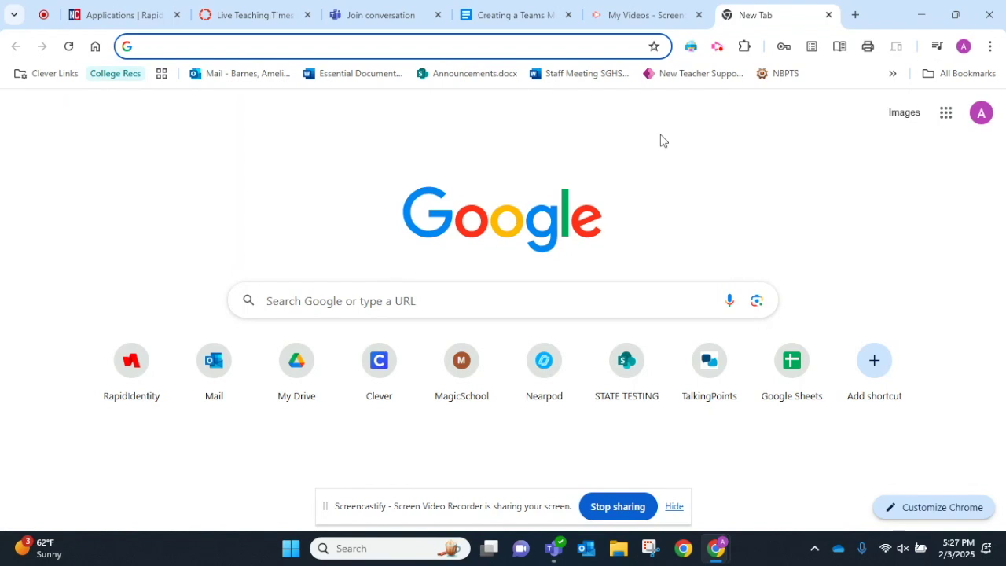
Examine the Creating a Teams Meeting in Canvas guide's setup instructions through the student safety settings in item 9
left_click(530, 13)
scroll(438, 217, "down", 10)
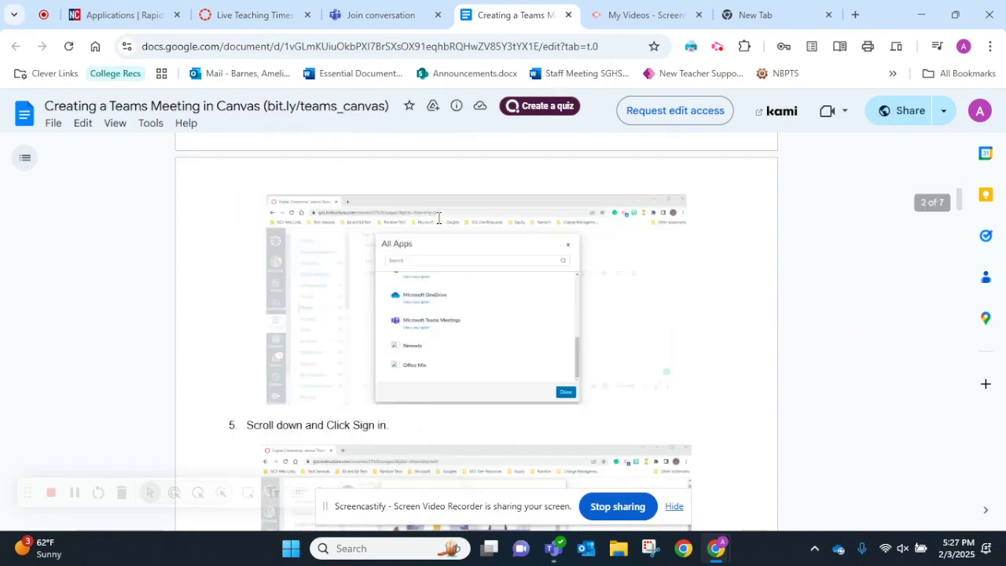
scroll(439, 217, "down", 10)
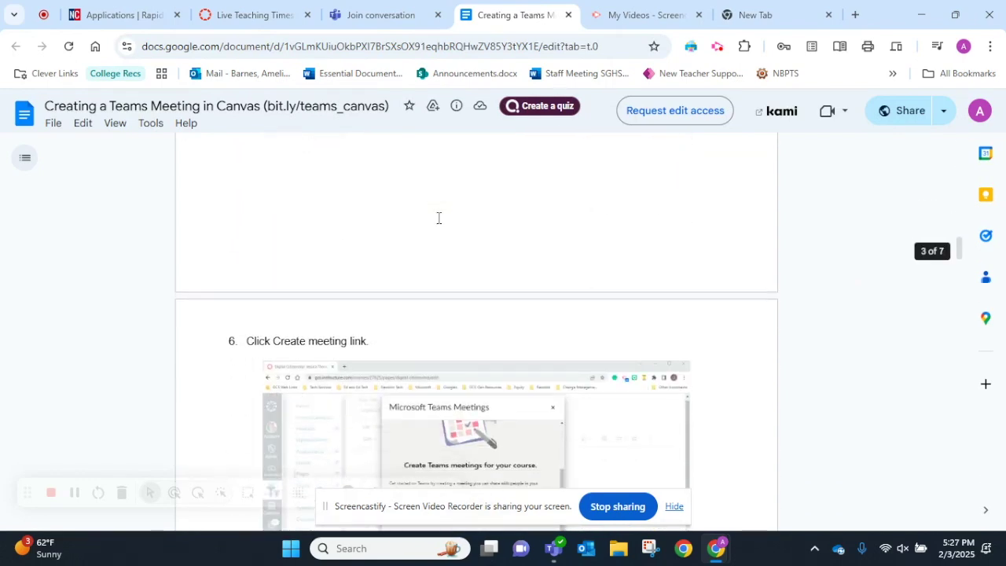
scroll(439, 217, "down", 10)
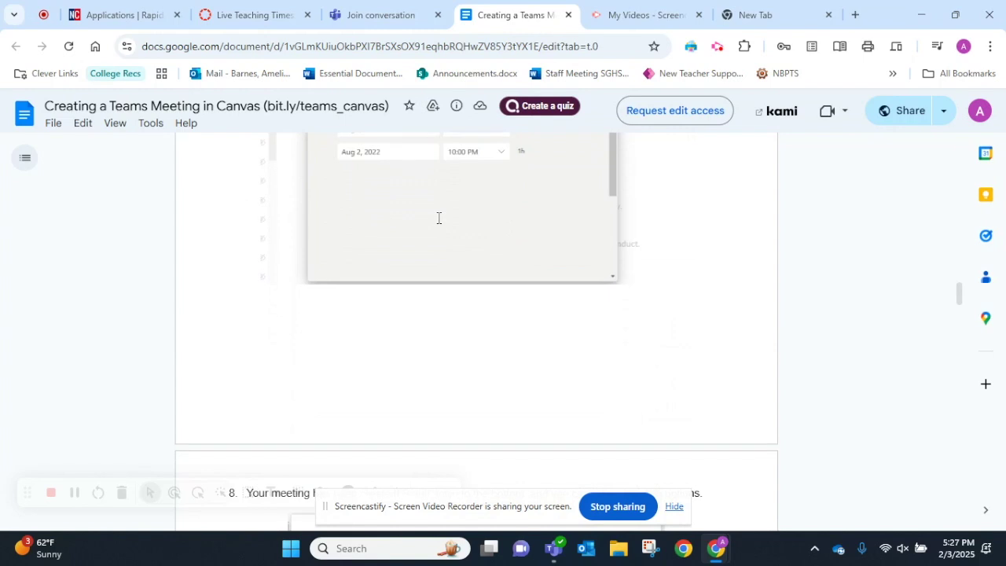
scroll(439, 218, "down", 5)
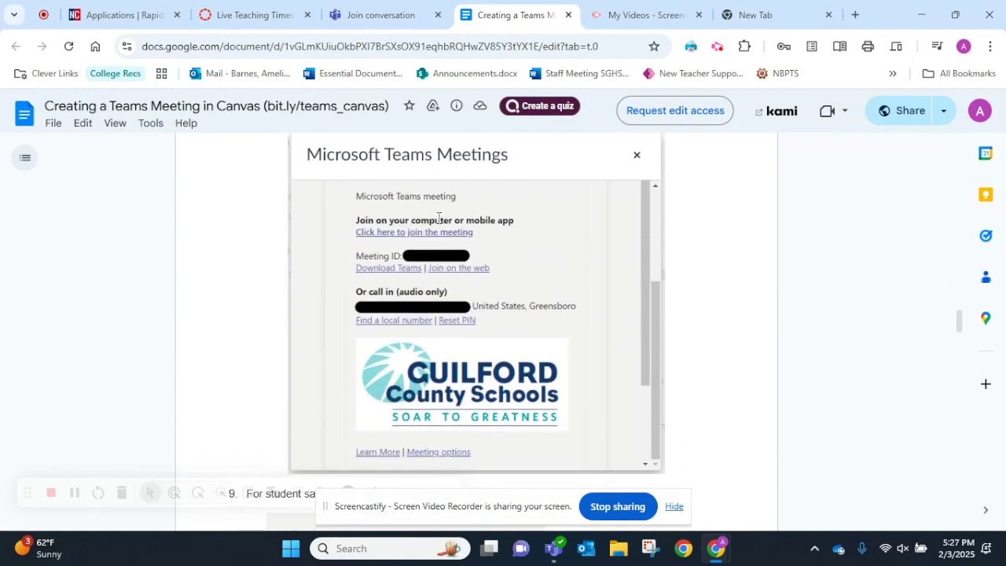
scroll(439, 217, "down", 1)
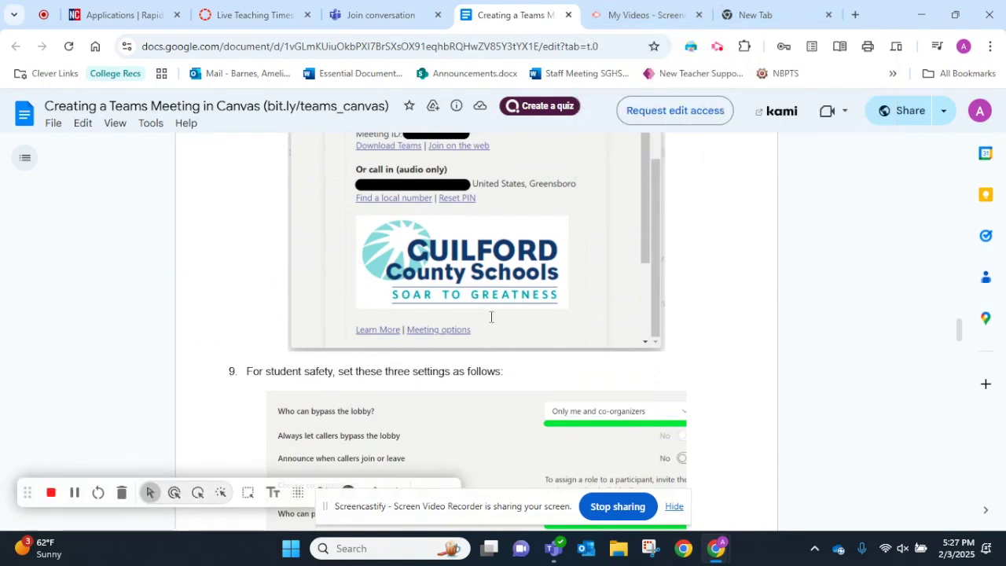
scroll(493, 313, "down", 2)
scroll(493, 313, "up", 5)
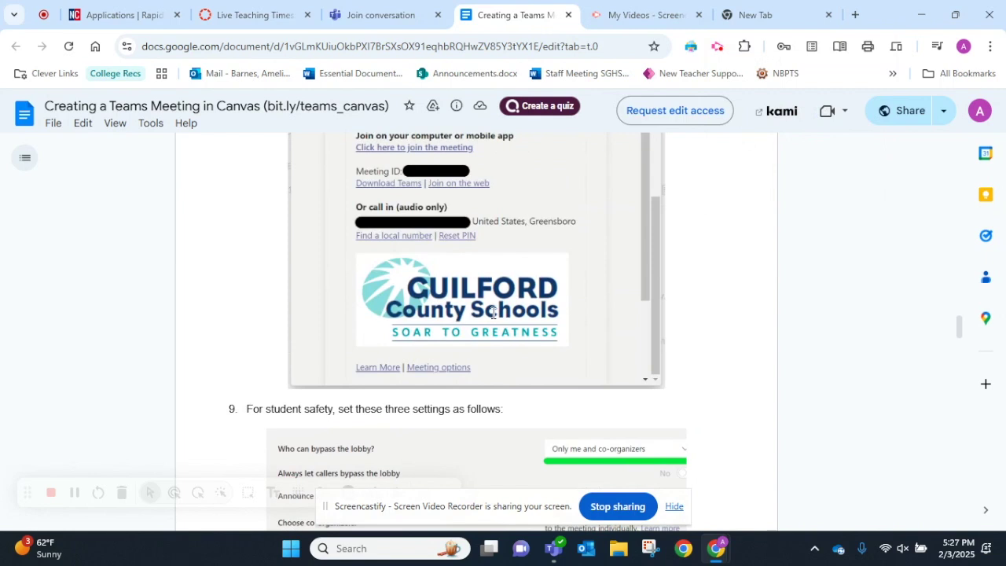